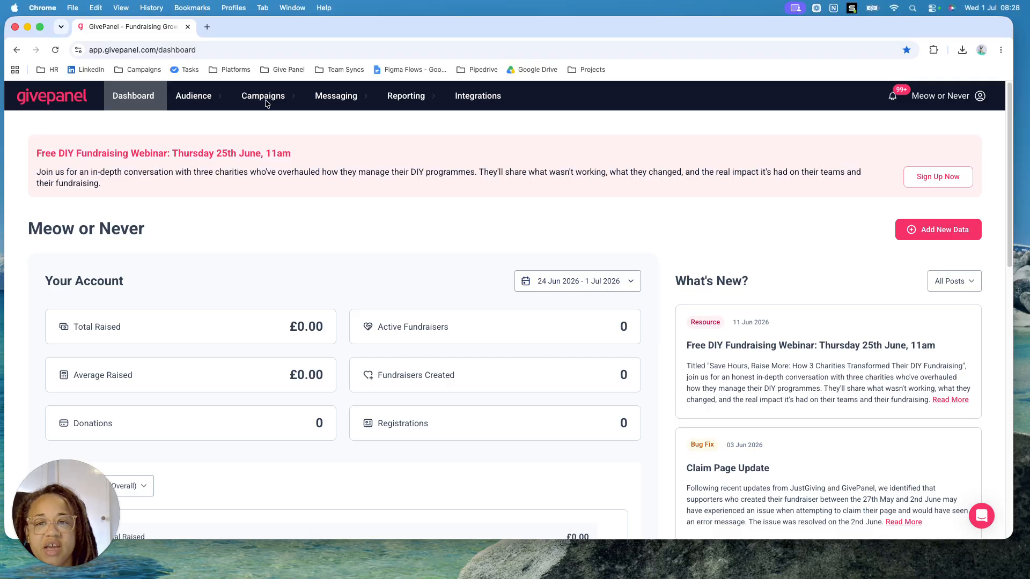
Start creating a new Virtual Event campaign from the campaigns list
click(271, 98)
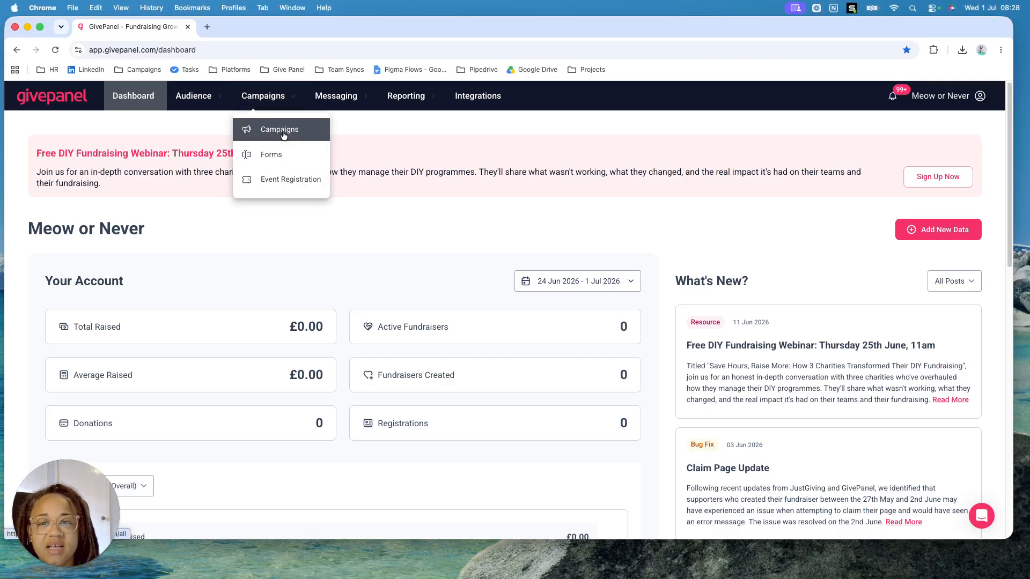
click(280, 131)
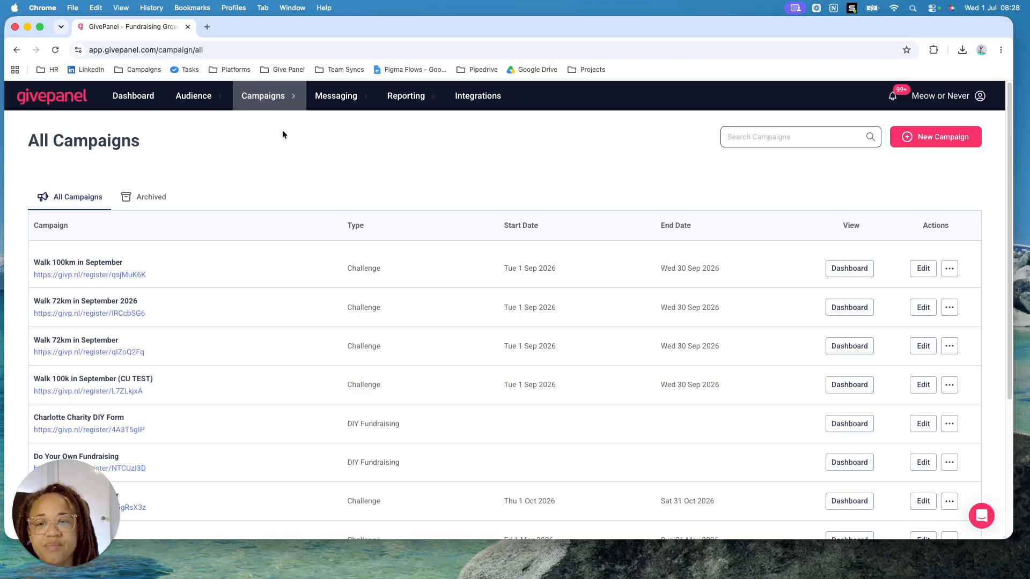
click(935, 141)
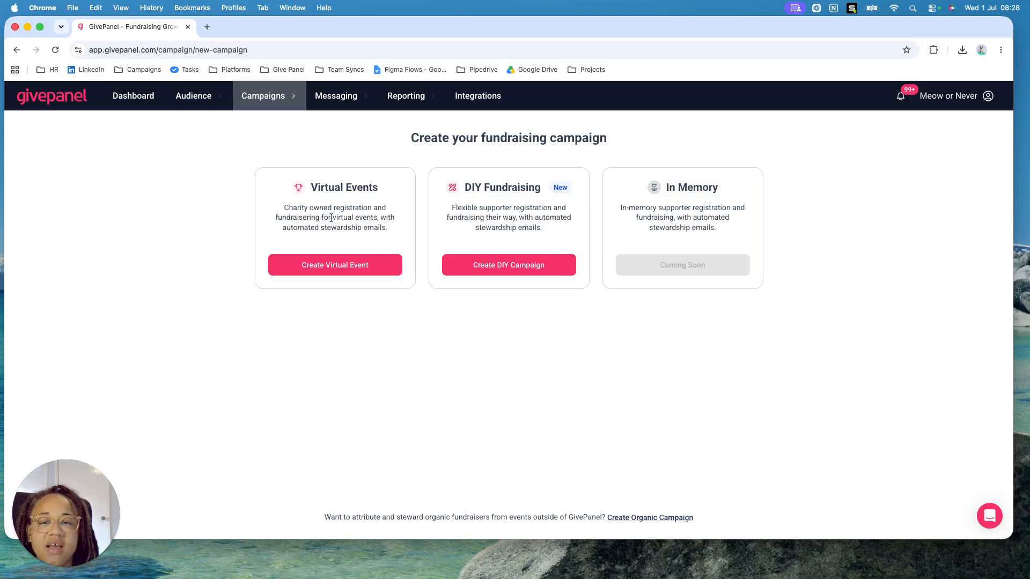
click(353, 274)
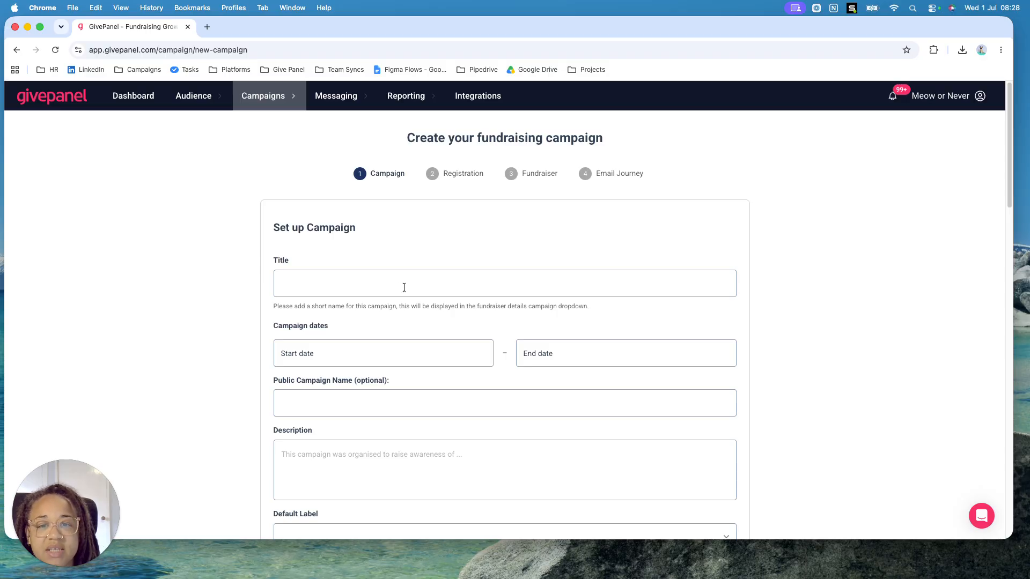
Title the campaign "Walk 100km in september"
click(404, 287)
text(Wal)
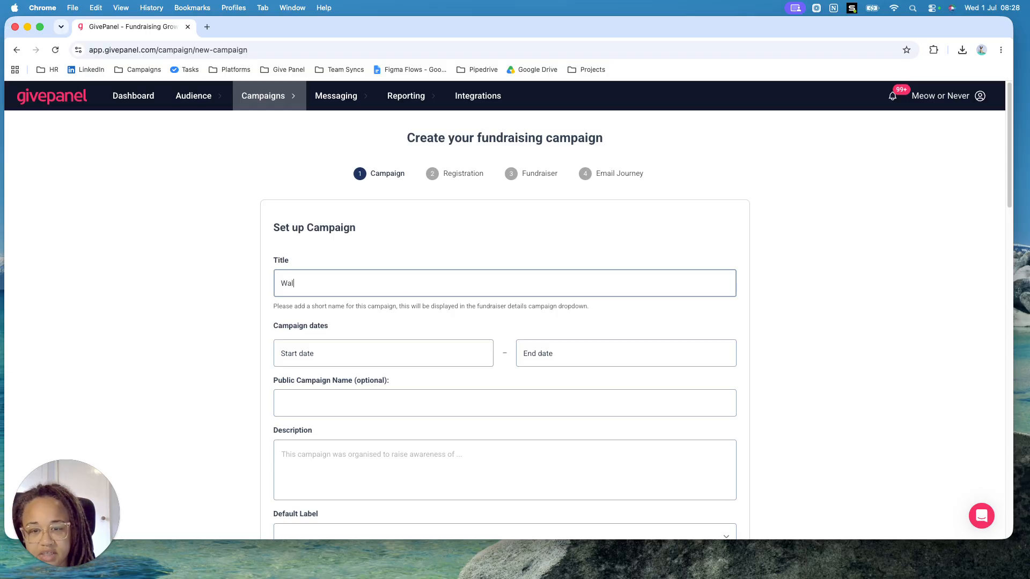
text(k 100km sde)
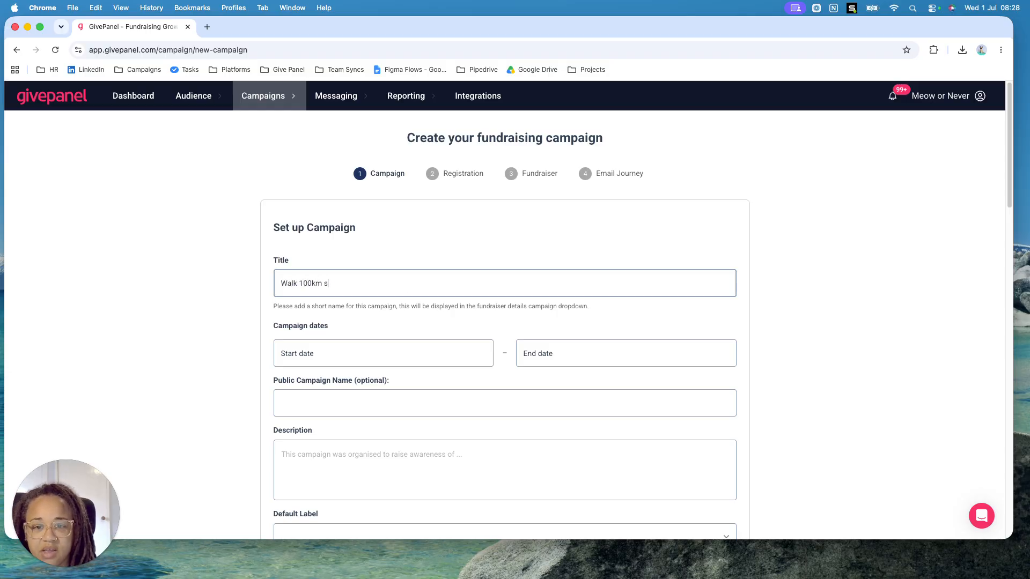
key(BackSpace)
key(BackSpace)
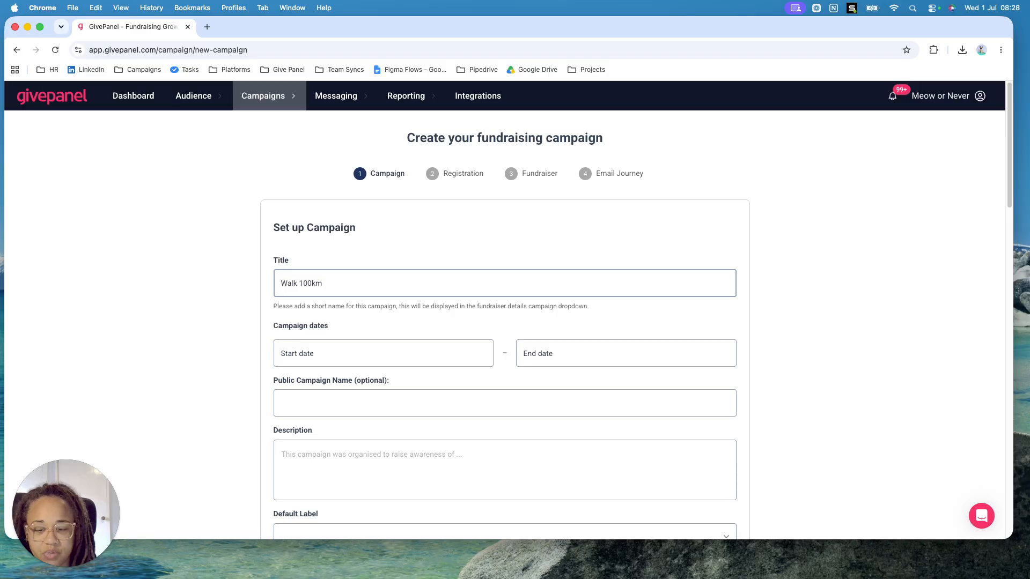
key(Caps_Lock)
text(in s)
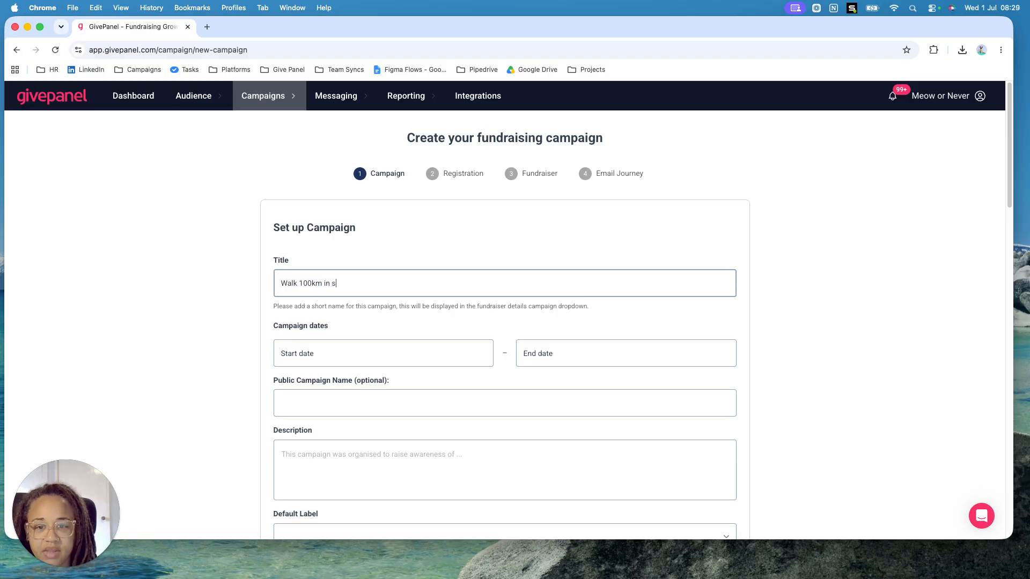
text(eptember)
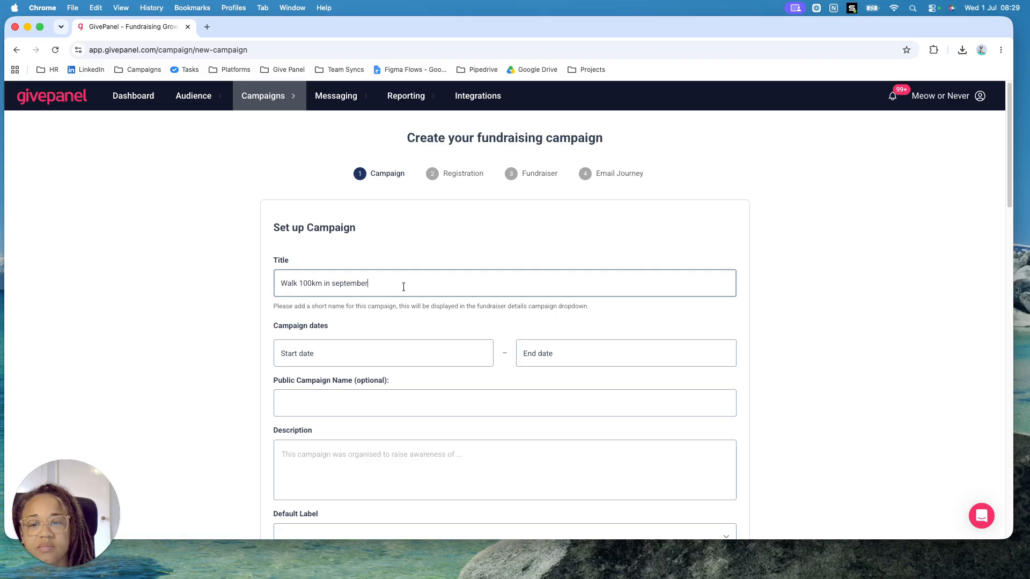
right_click(349, 284)
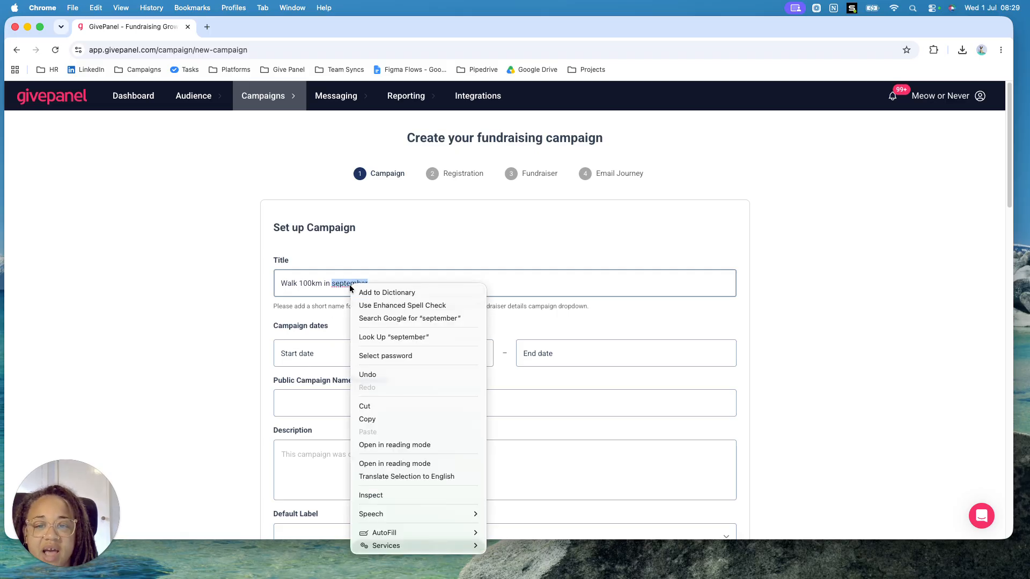
click(334, 284)
click(334, 284)
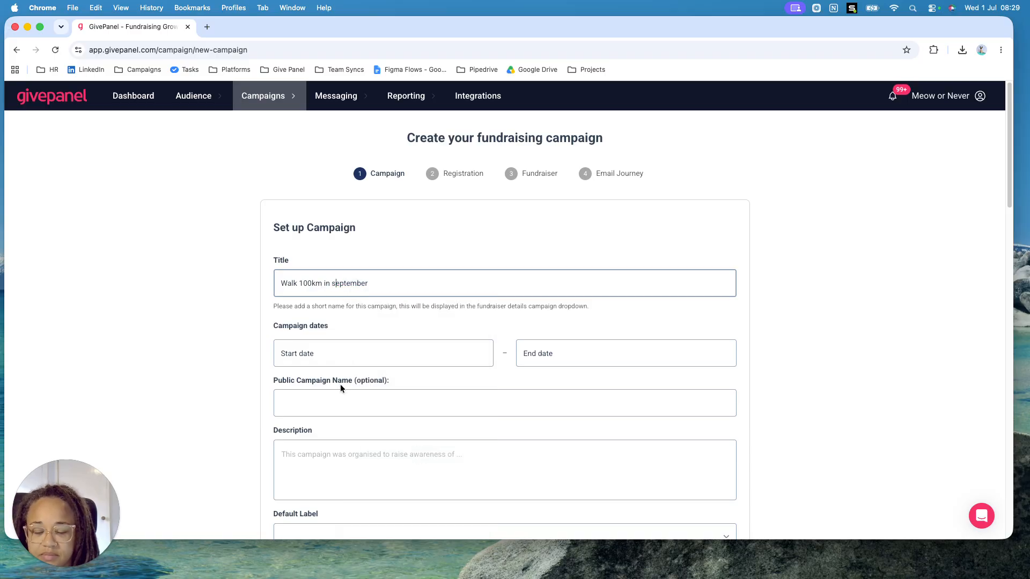
Set the campaign dates to start on 01/09/2026 and end on 30/09/2026
click(307, 353)
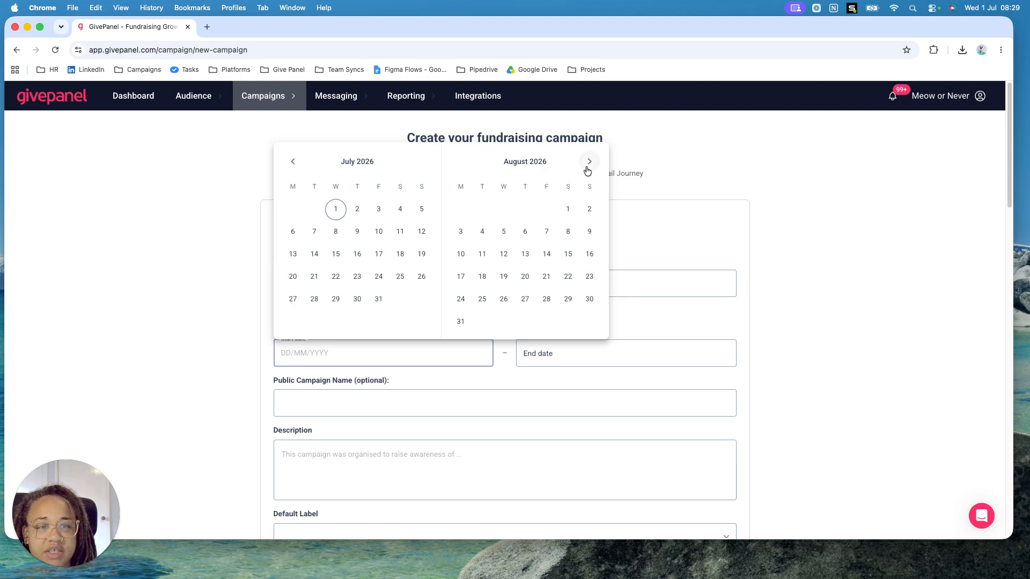
click(588, 161)
click(482, 210)
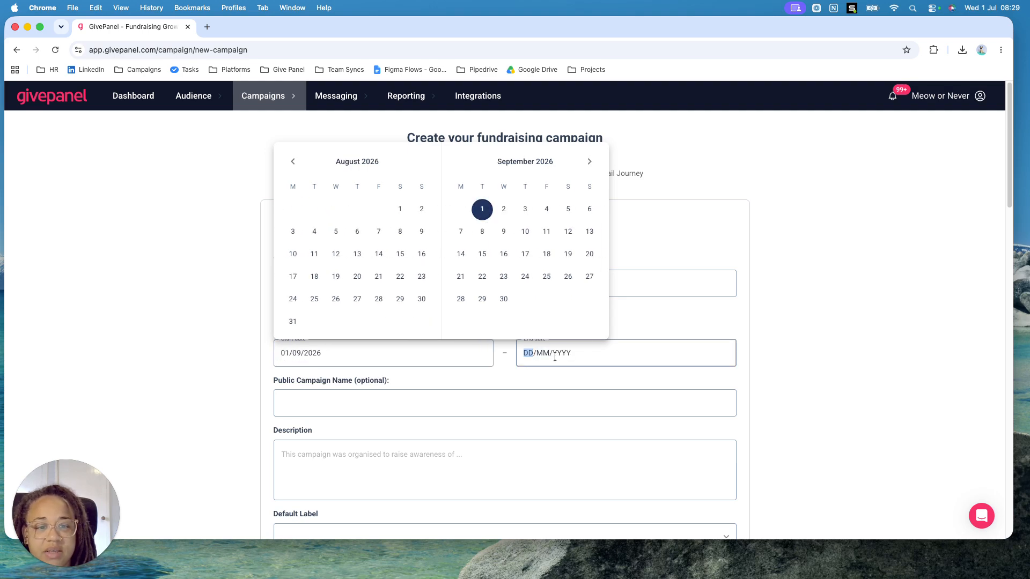
click(504, 300)
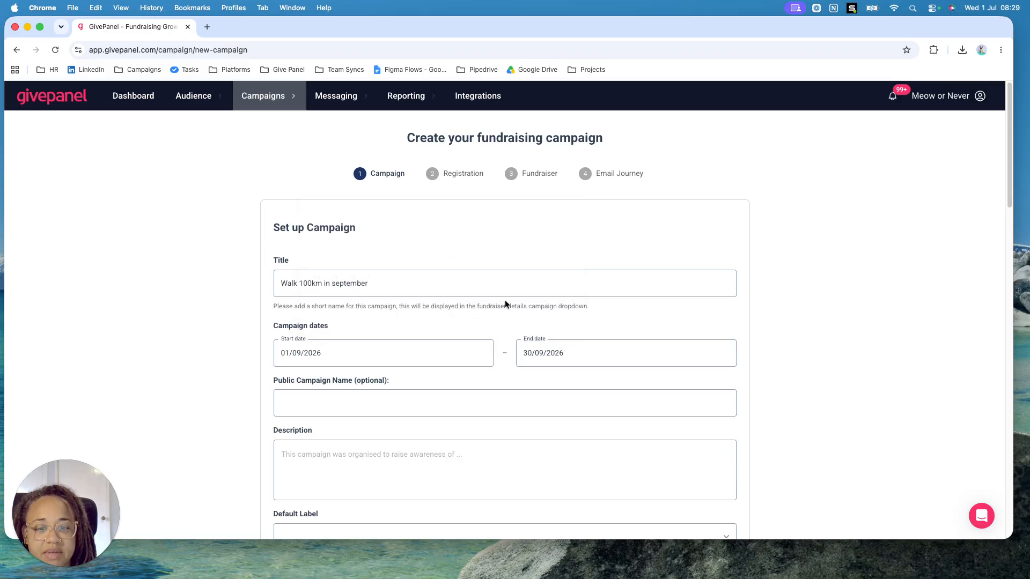
Copy the campaign title "Walk 100km in september" into the public campaign name
drag(380, 283, 280, 285)
right_click(311, 286)
click(336, 352)
click(313, 400)
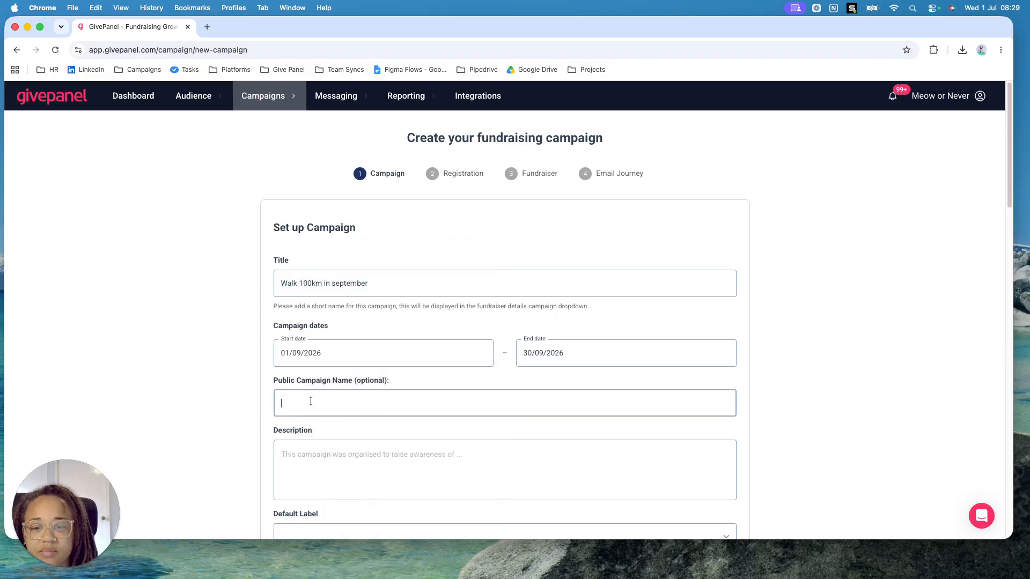
right_click(313, 402)
click(329, 460)
Enter "Test...." as the campaign description
scroll(449, 462, down, 2)
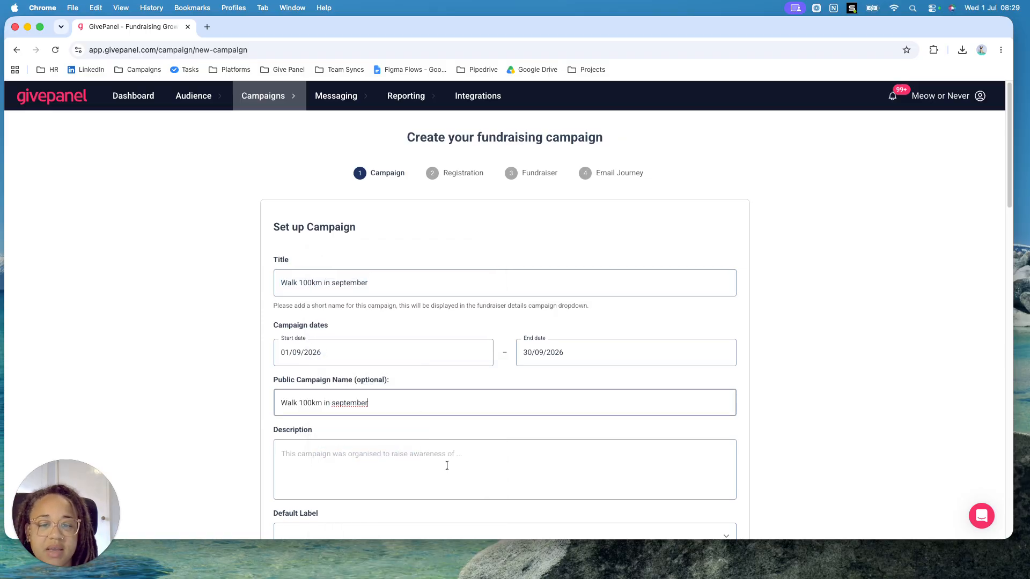
scroll(446, 465, down, 5)
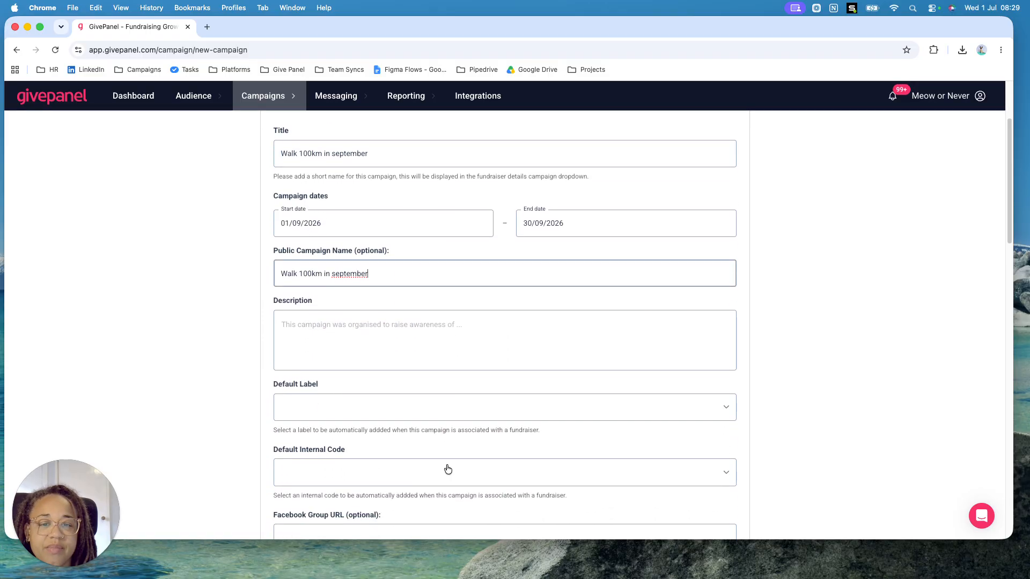
click(317, 310)
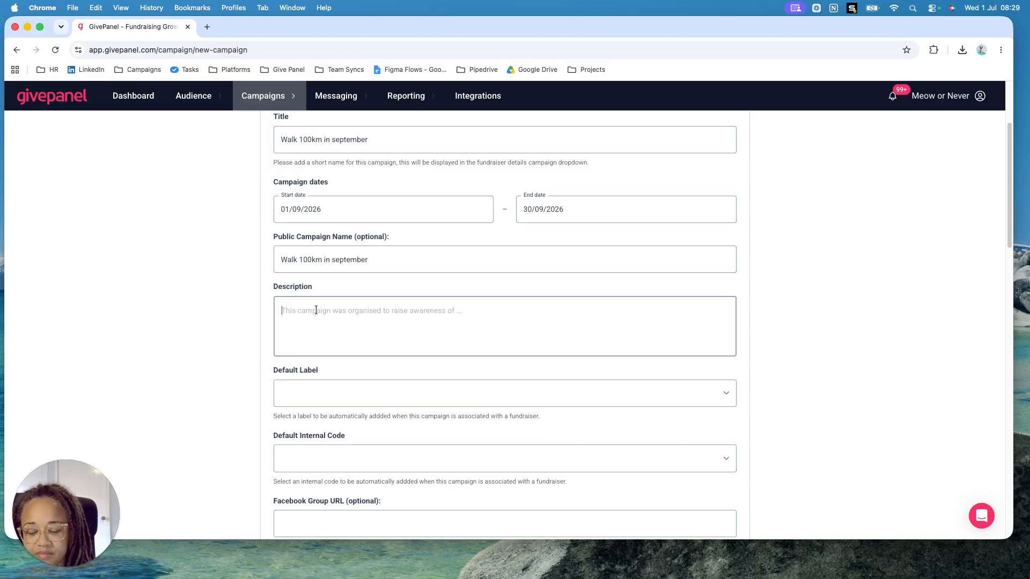
text(Test....)
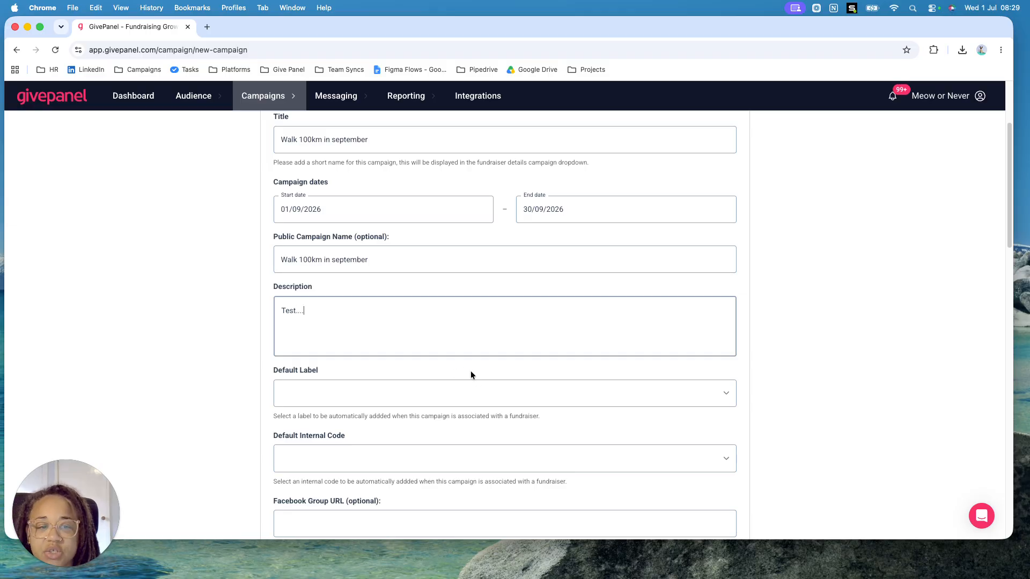
Enter 8982261 as the JustGiving event ID in the fundraiser settings
scroll(467, 369, down, 5)
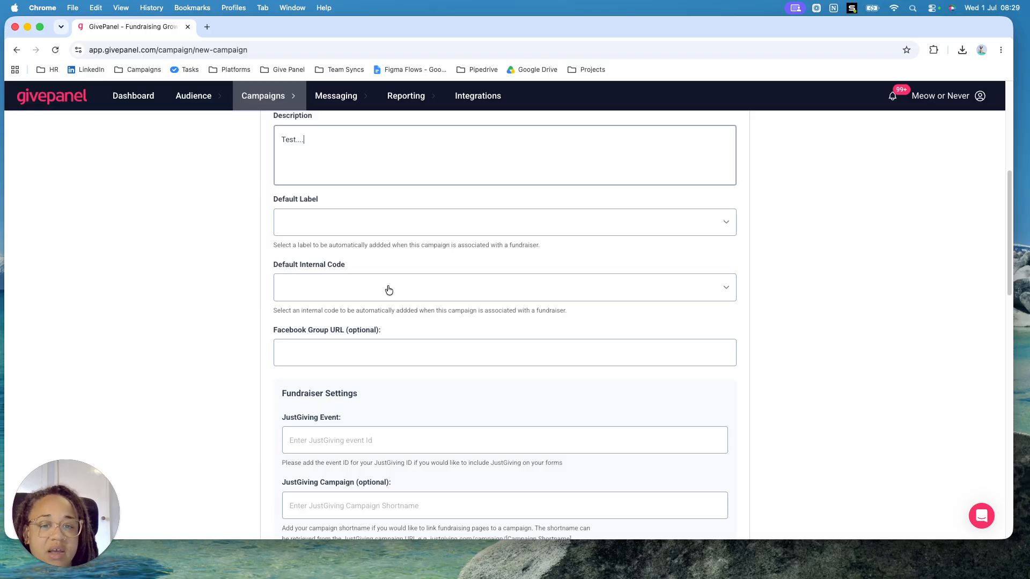
scroll(399, 296, down, 2)
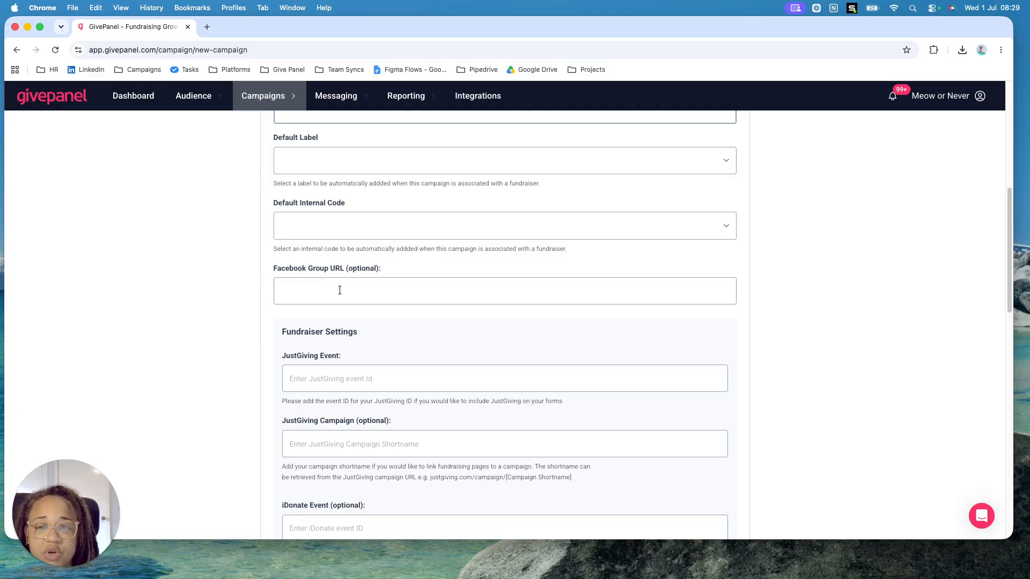
scroll(339, 290, down, 3)
click(336, 237)
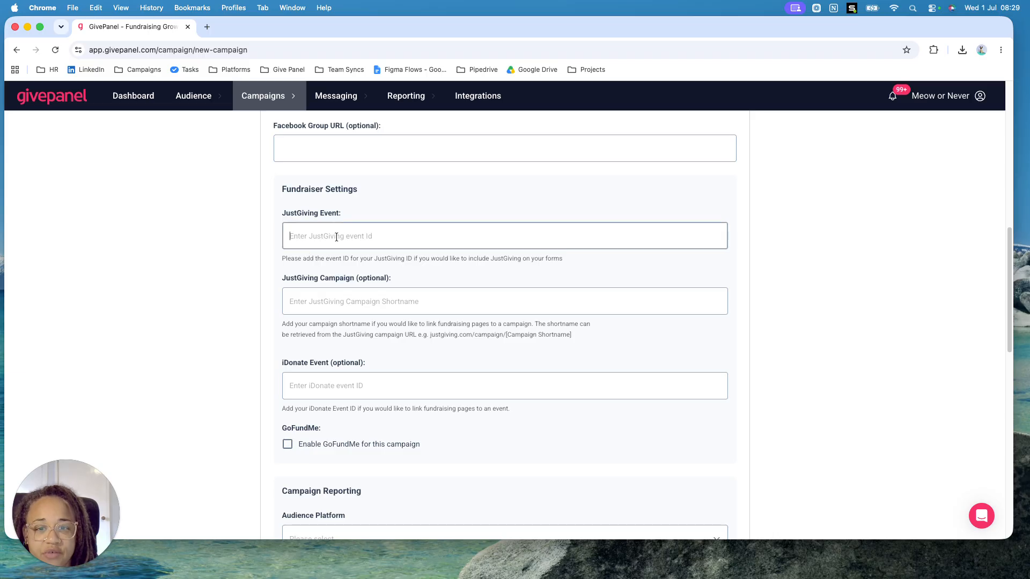
text(8)
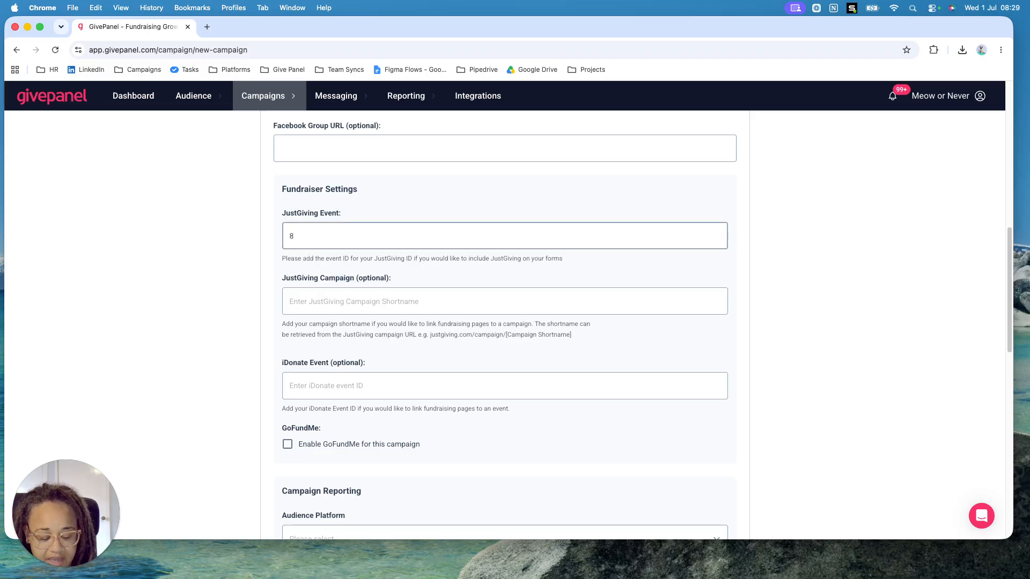
text(982)
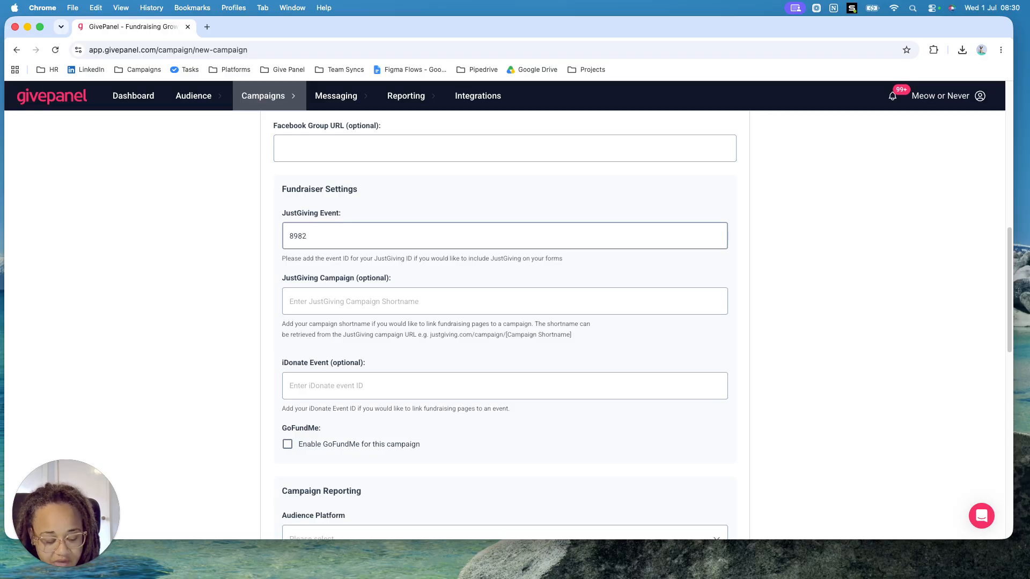
text(261)
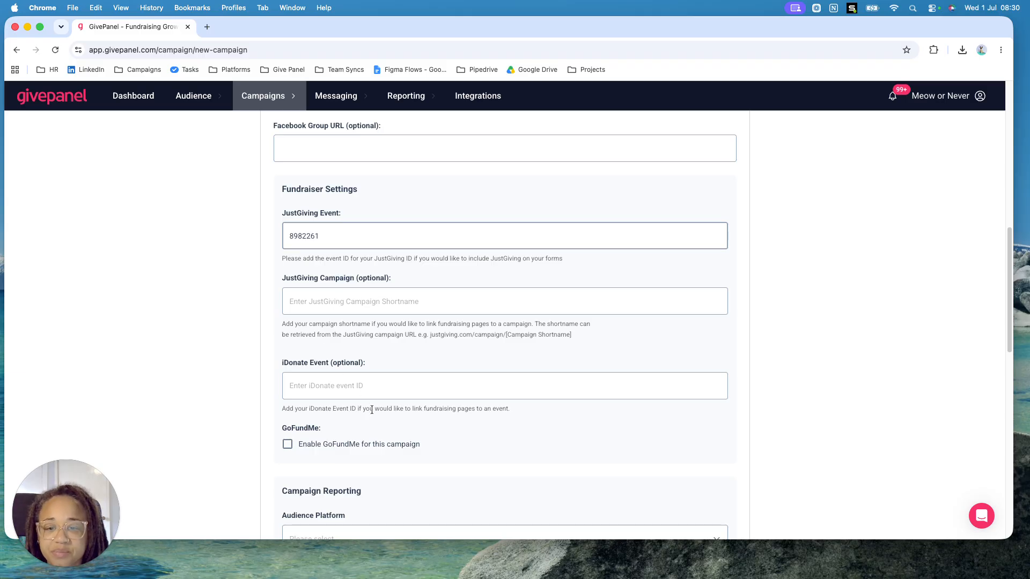
In the campaign reporting settings, choose Facebook and Instagram as audience platforms and Walk as the campaign category
scroll(523, 403, down, 4)
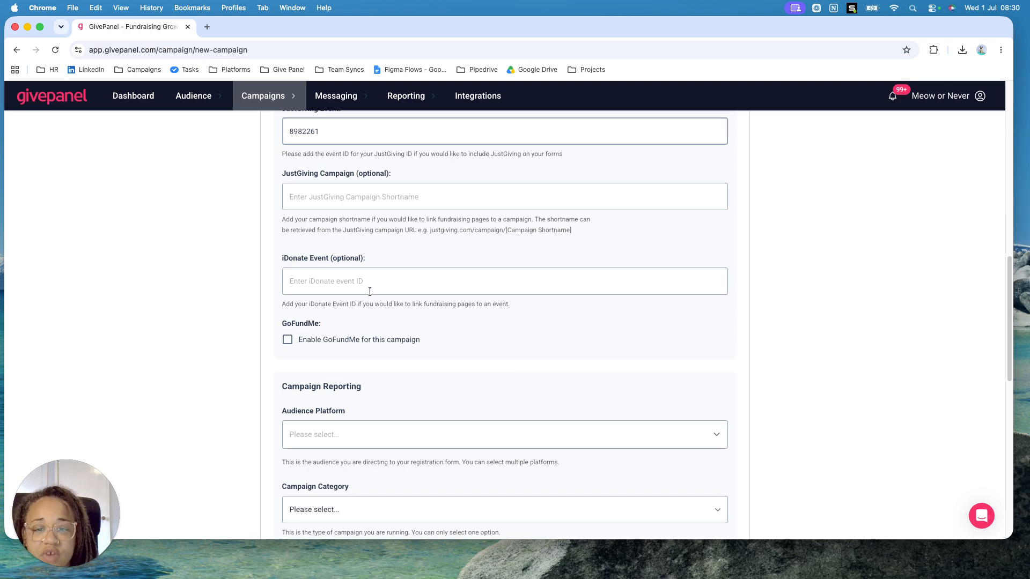
scroll(430, 375, down, 7)
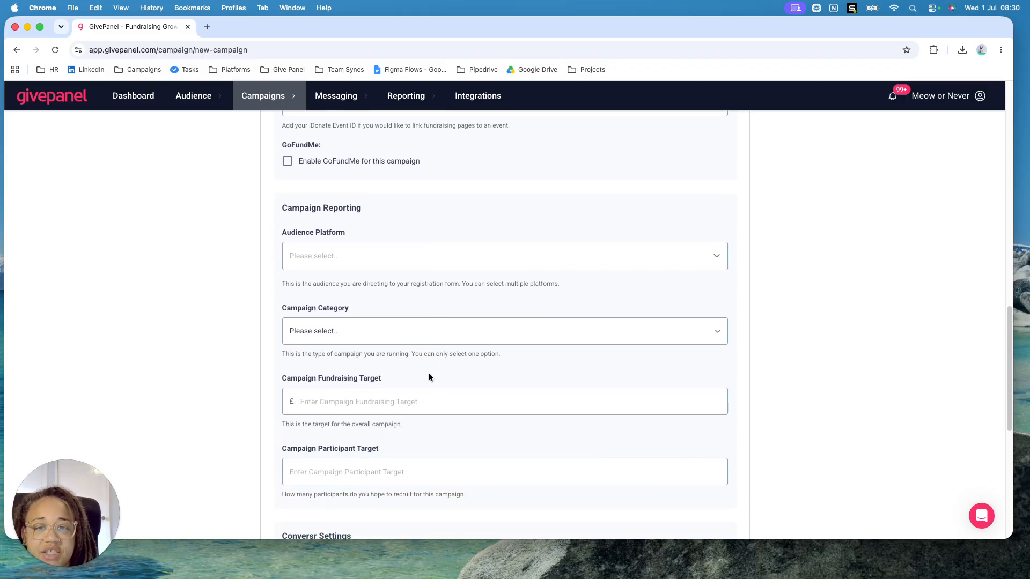
click(389, 258)
click(328, 289)
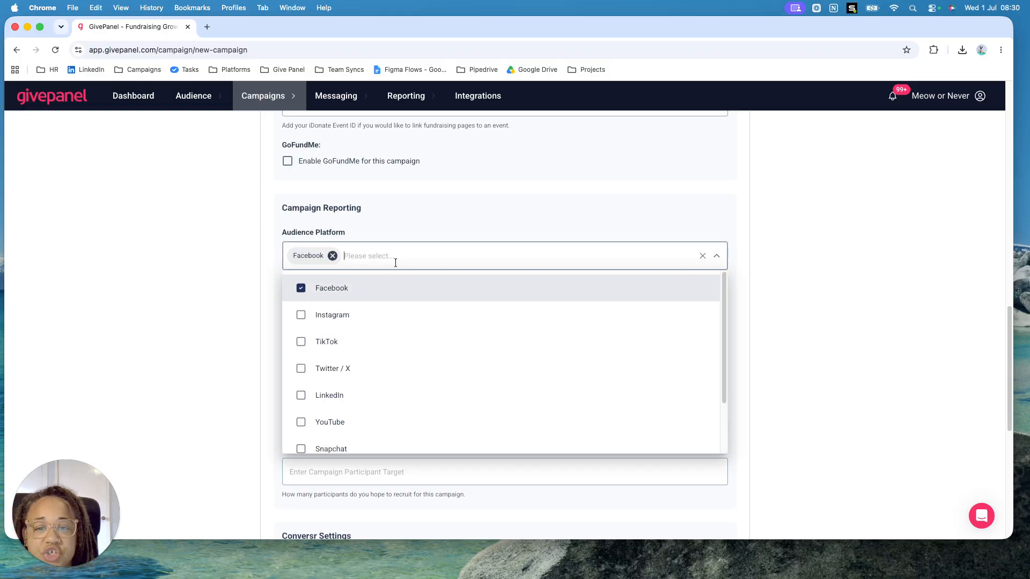
click(352, 316)
click(797, 305)
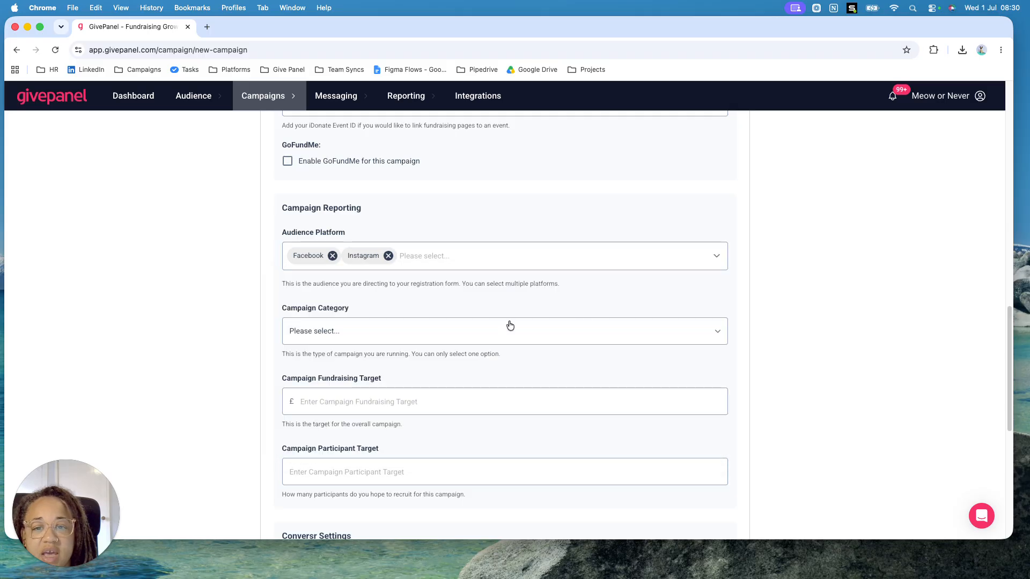
click(382, 340)
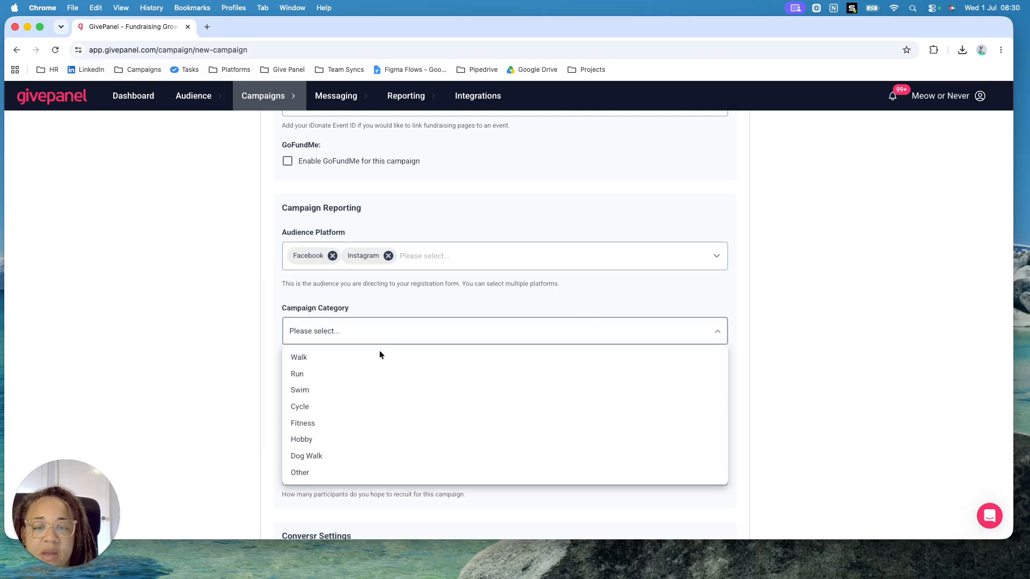
click(318, 364)
Set the campaign fundraising target to £10000 and the participant target to 3000
click(376, 402)
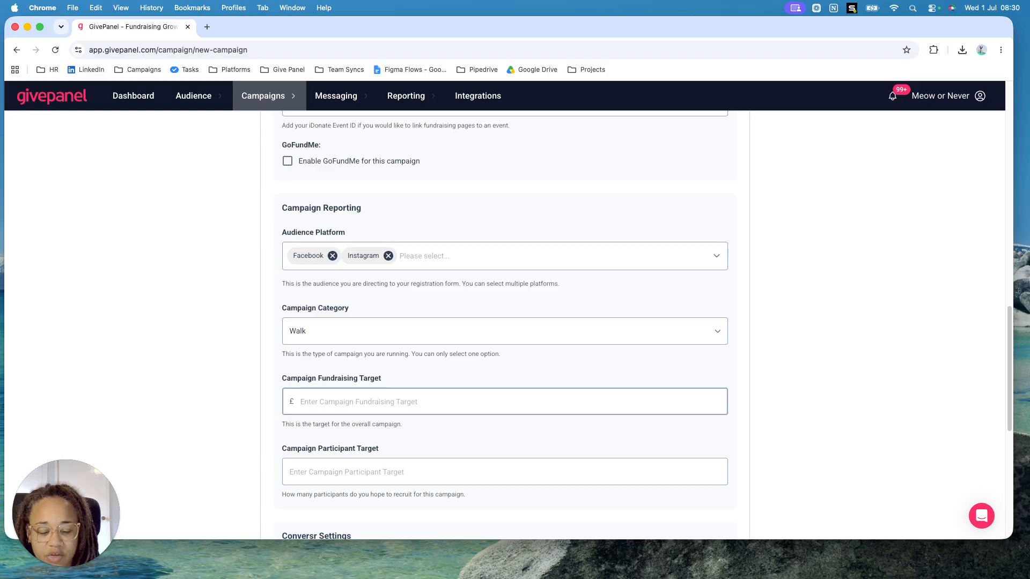
text(10000)
click(332, 470)
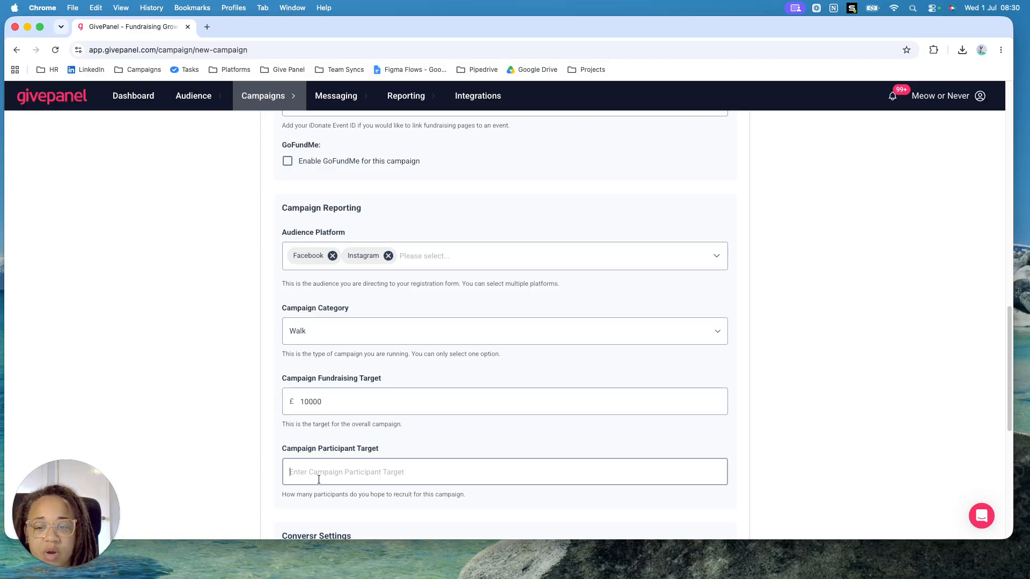
text(3000)
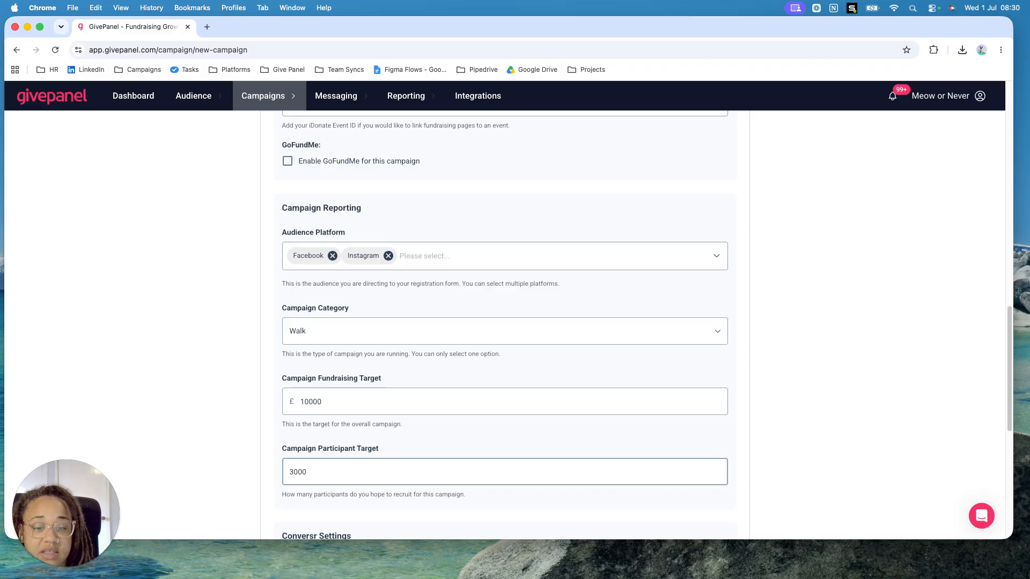
scroll(418, 445, down, 10)
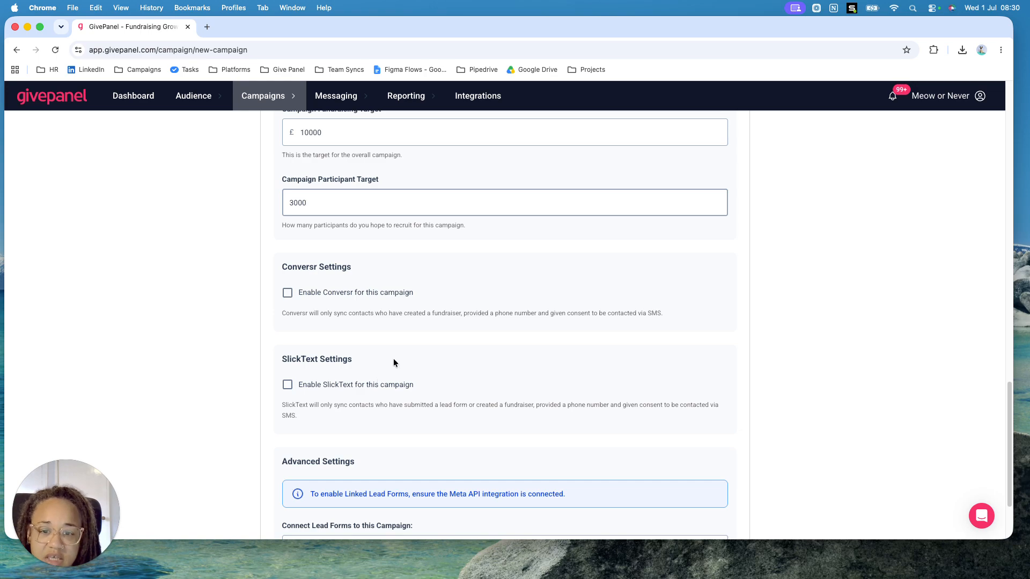
scroll(397, 417, down, 3)
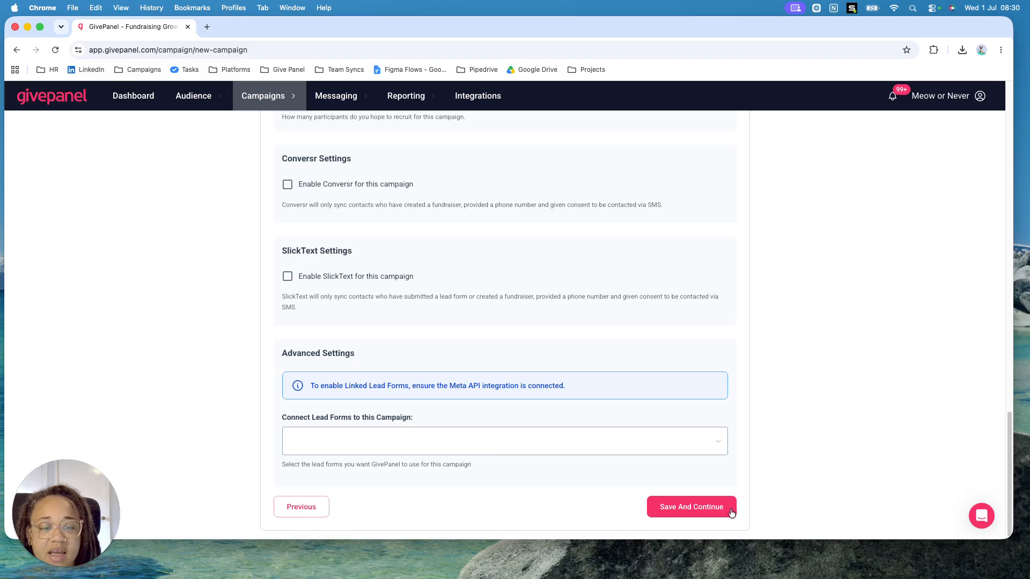
Save the campaign setup, continue to the registration stage and choose to create a new registration form
click(681, 507)
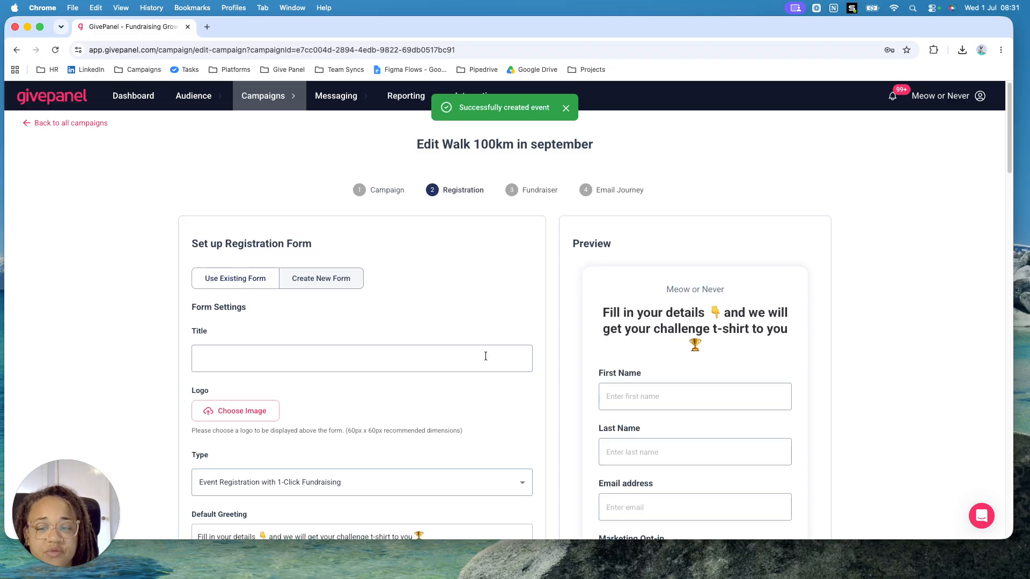
scroll(485, 356, down, 3)
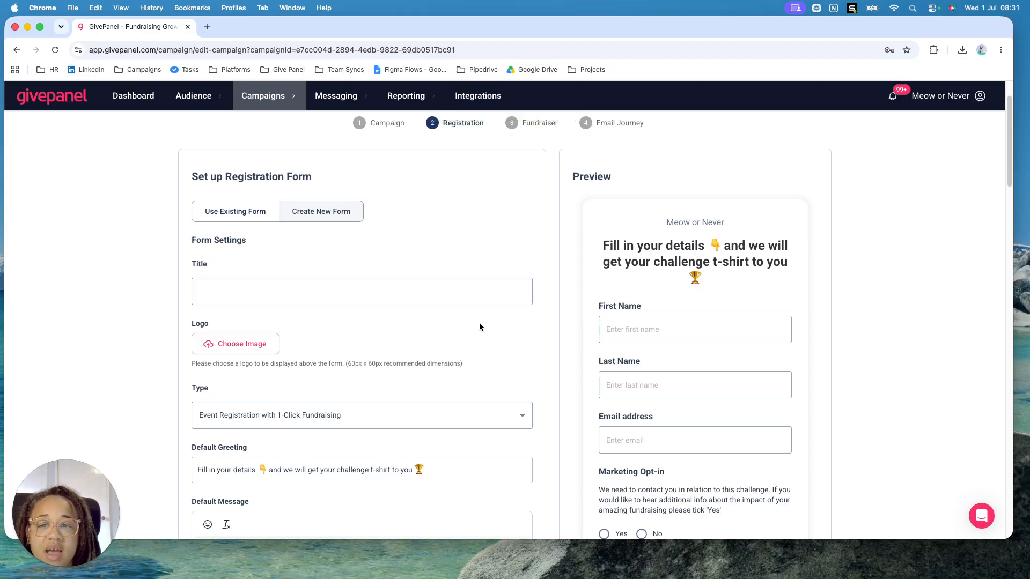
scroll(472, 317, up, 1)
click(250, 221)
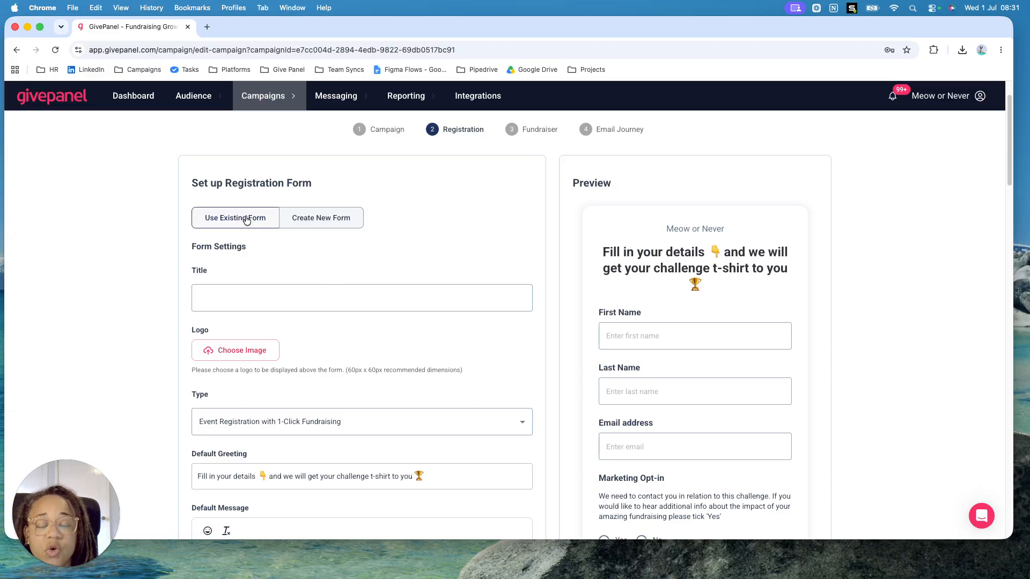
click(308, 218)
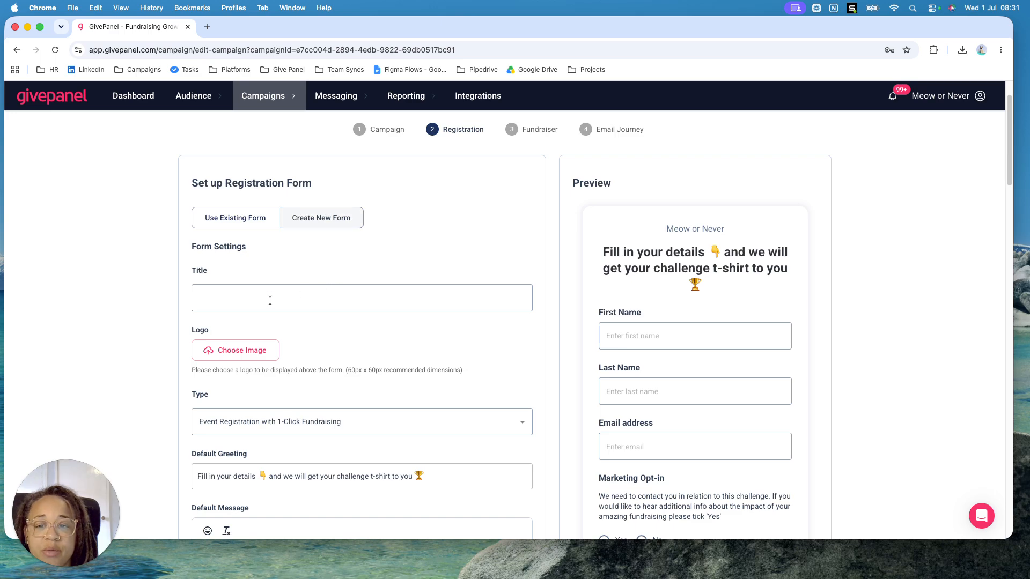
Title the registration form "Walk 100km september"
scroll(270, 300, down, 1)
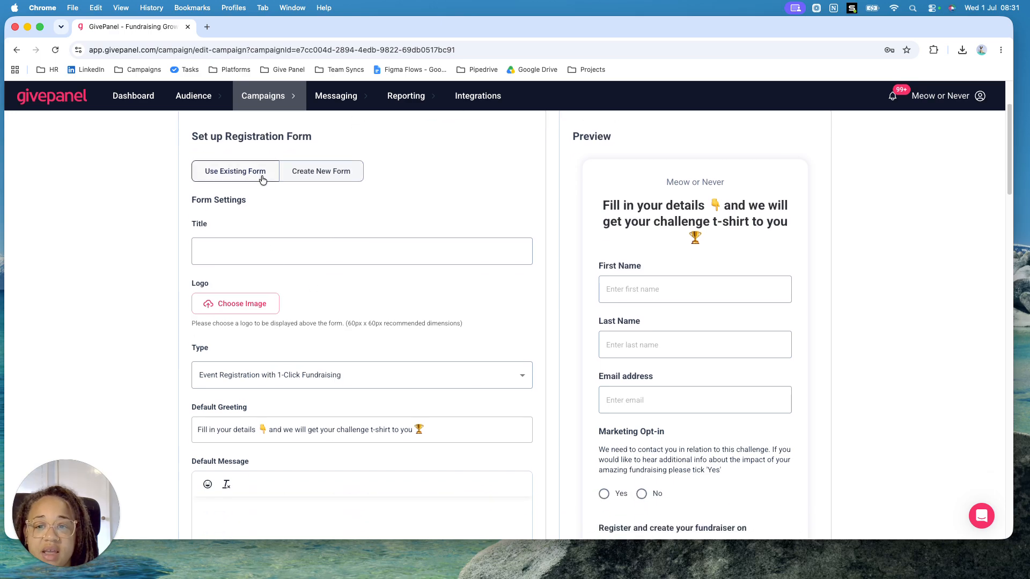
click(254, 249)
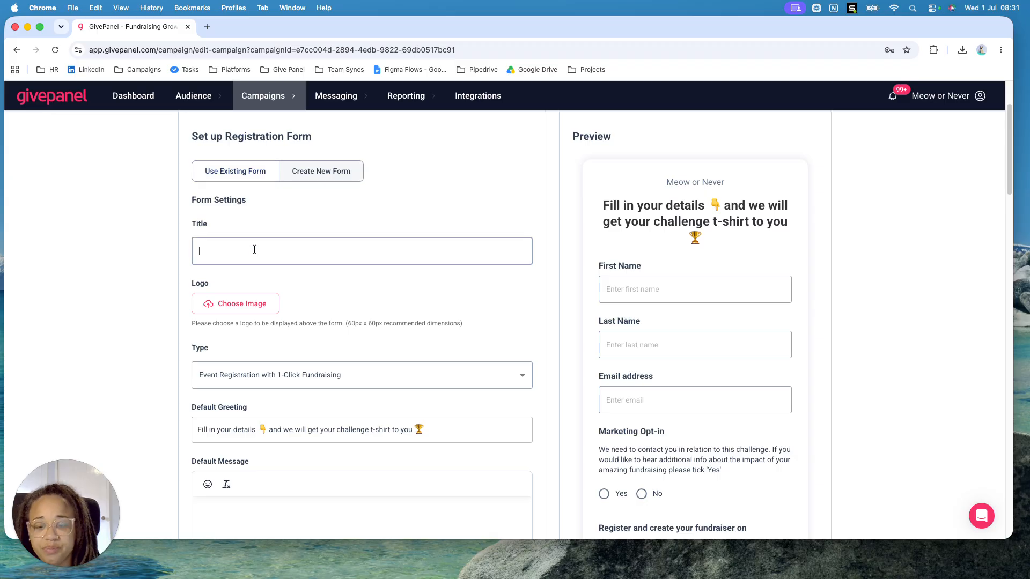
text(Walk)
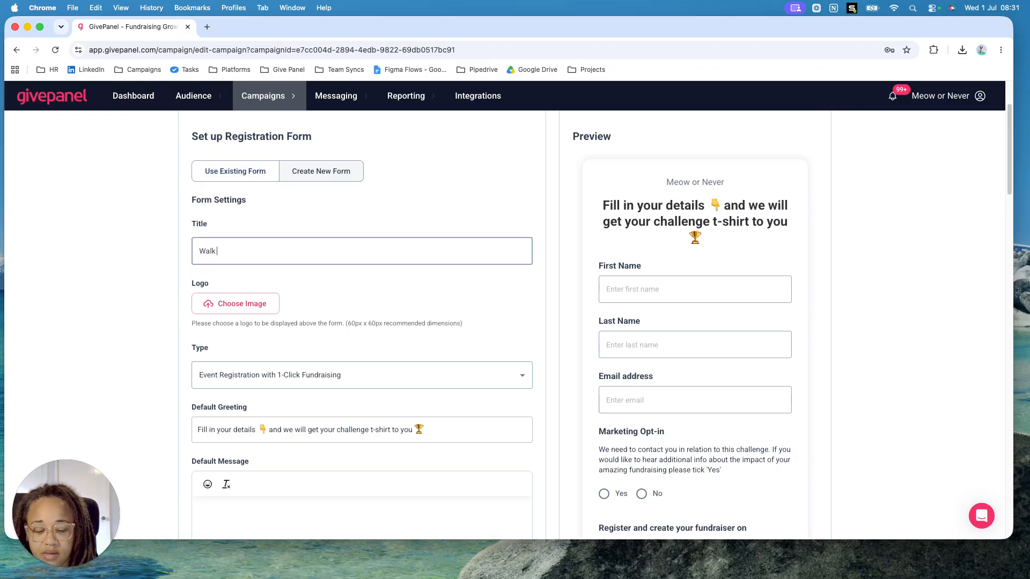
text( 100km september)
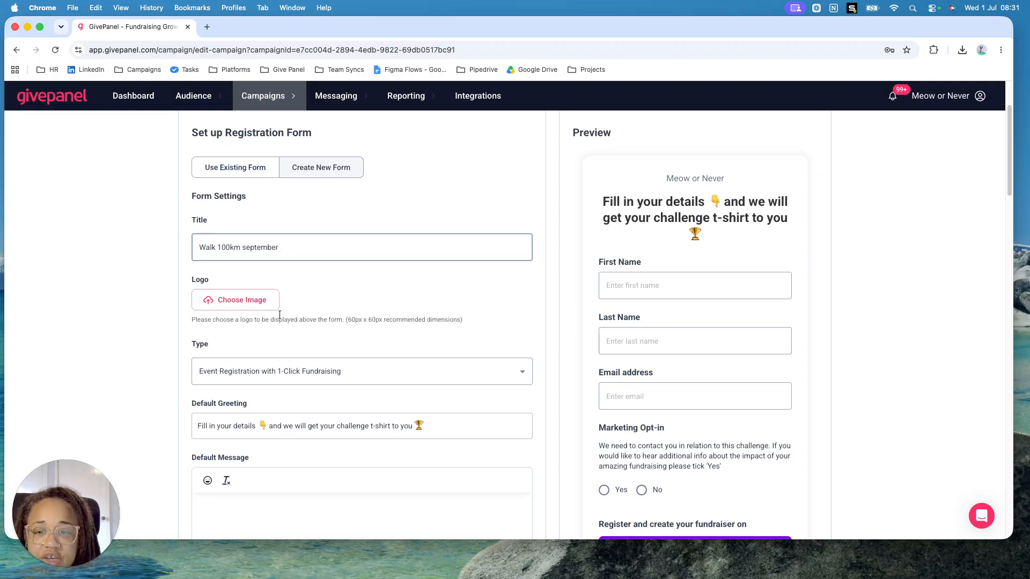
Choose Event Registration with 1-Click Fundraising as the form type and check the default greeting in the preview
scroll(269, 295, down, 1)
scroll(253, 298, down, 5)
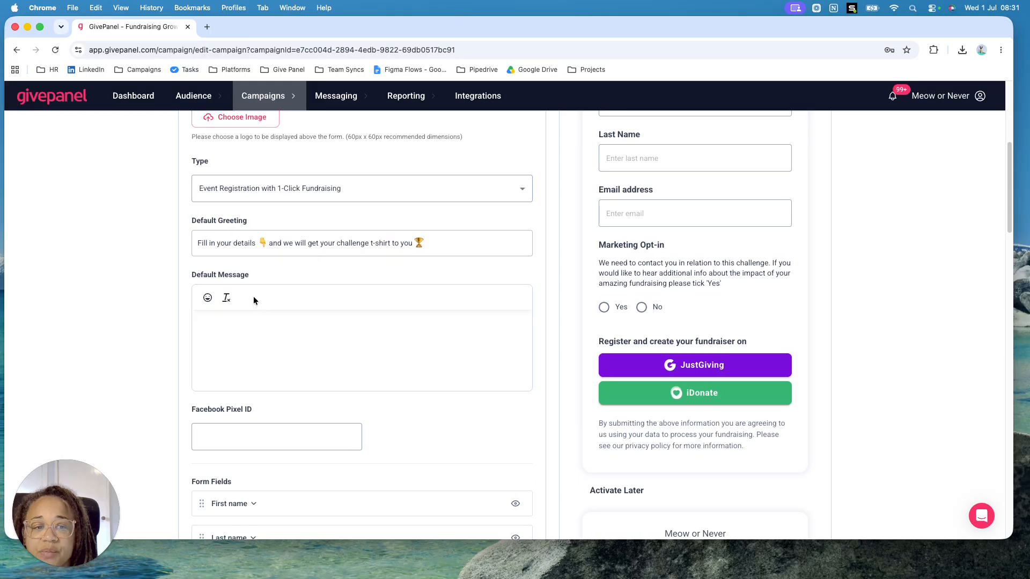
scroll(253, 296, up, 2)
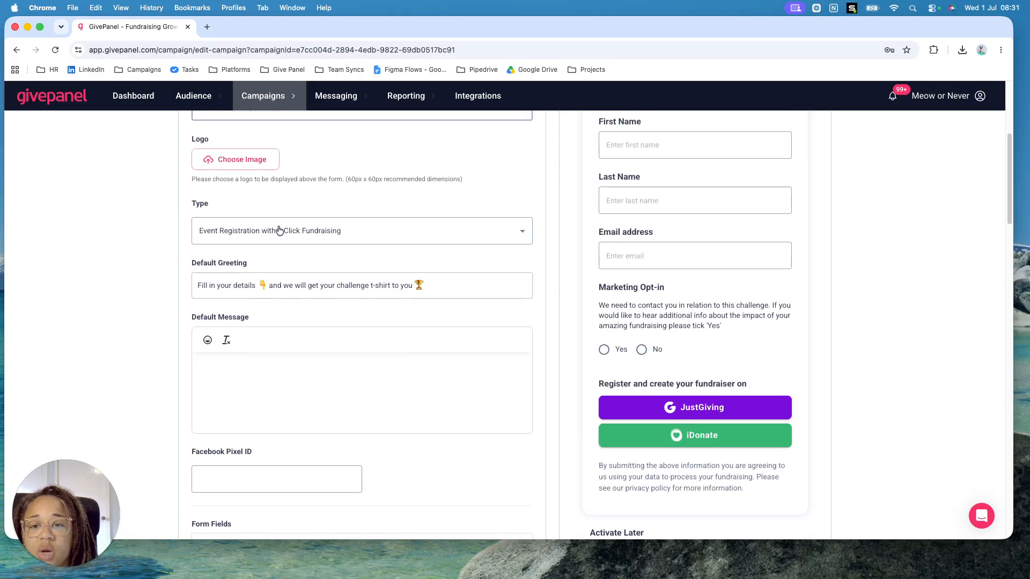
click(318, 236)
click(323, 274)
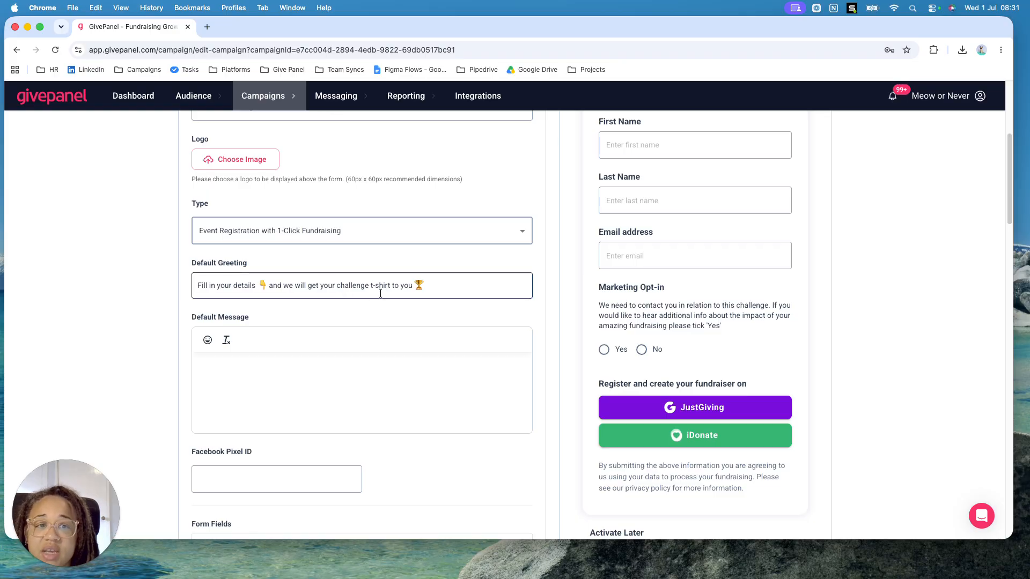
scroll(491, 313, up, 5)
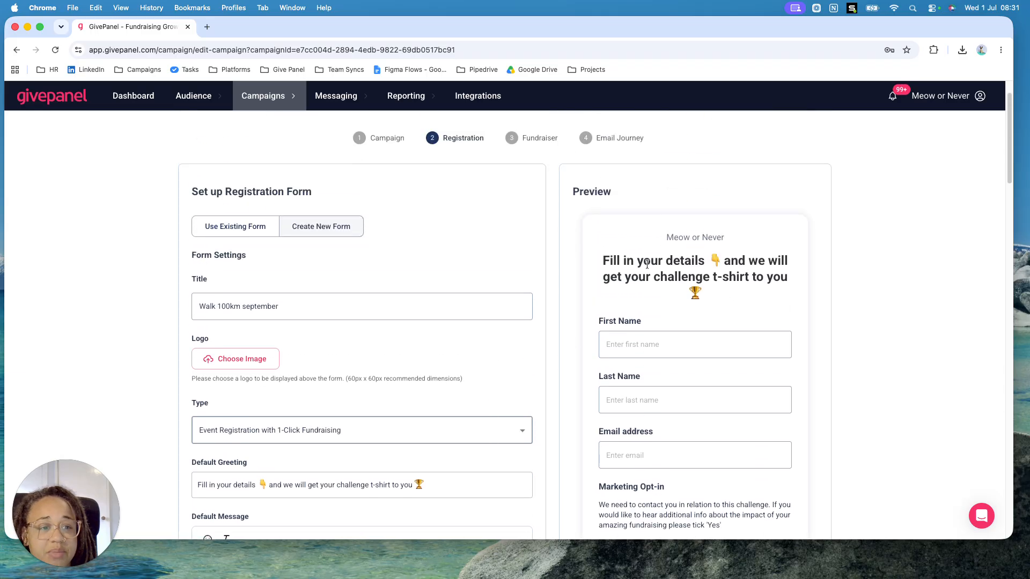
scroll(410, 436, down, 5)
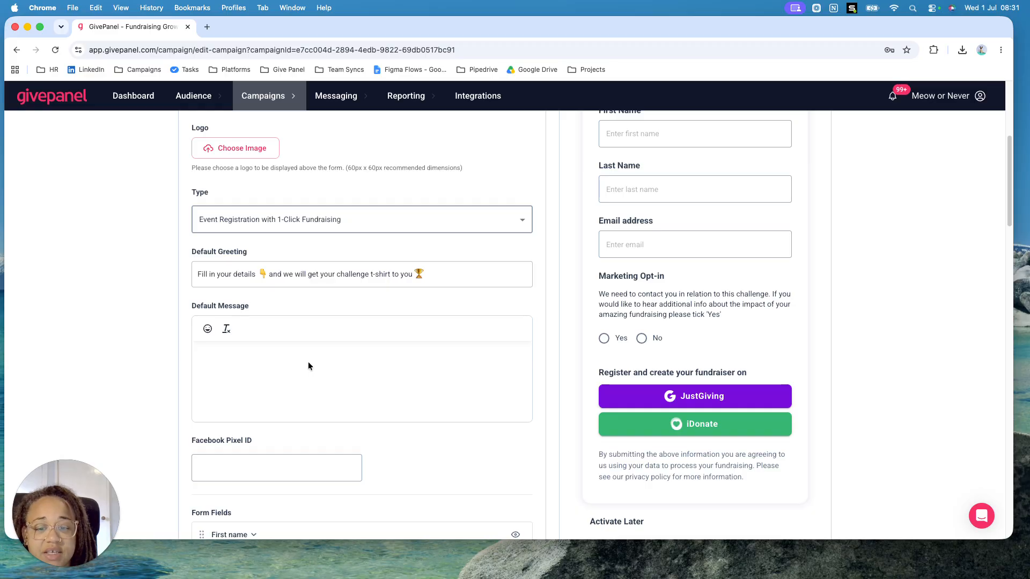
Try showing the Address field on the registration form and hide it again
scroll(308, 362, down, 8)
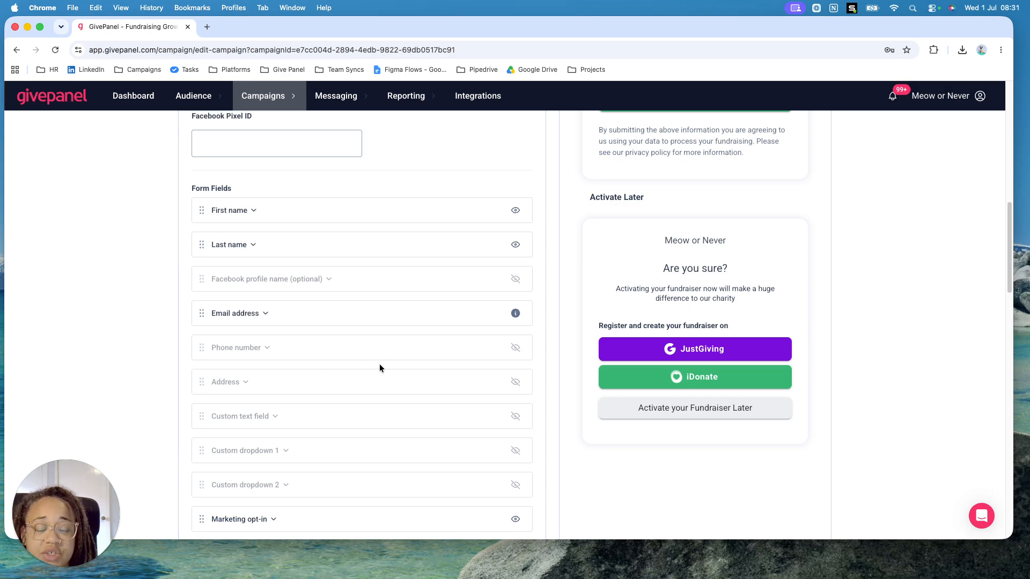
scroll(379, 367, down, 2)
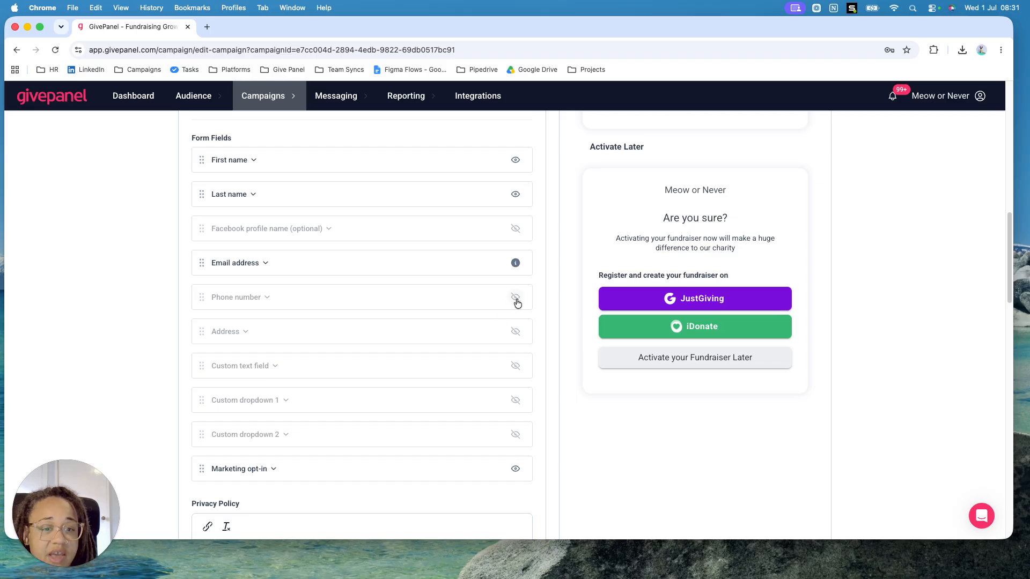
click(516, 334)
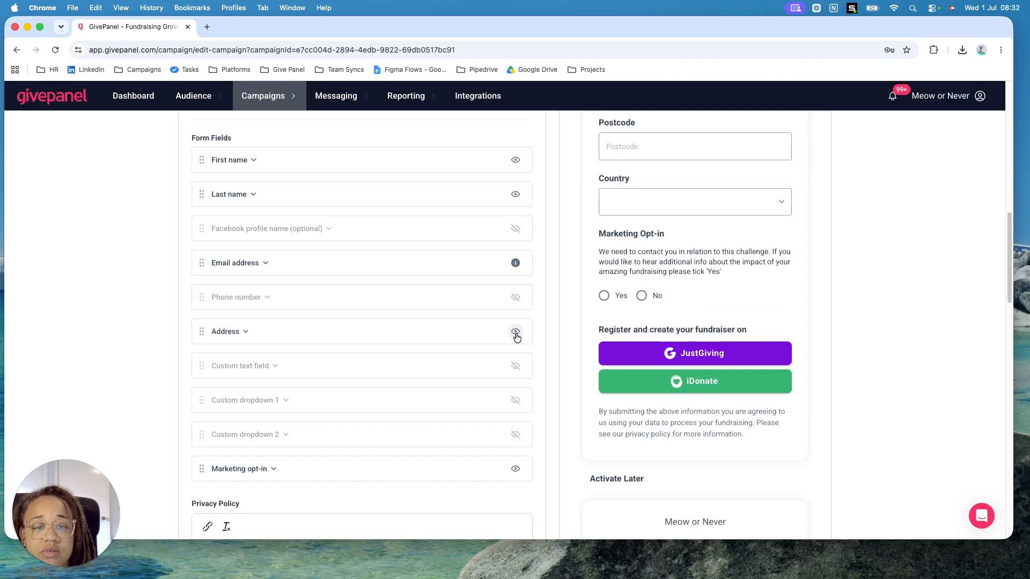
click(516, 335)
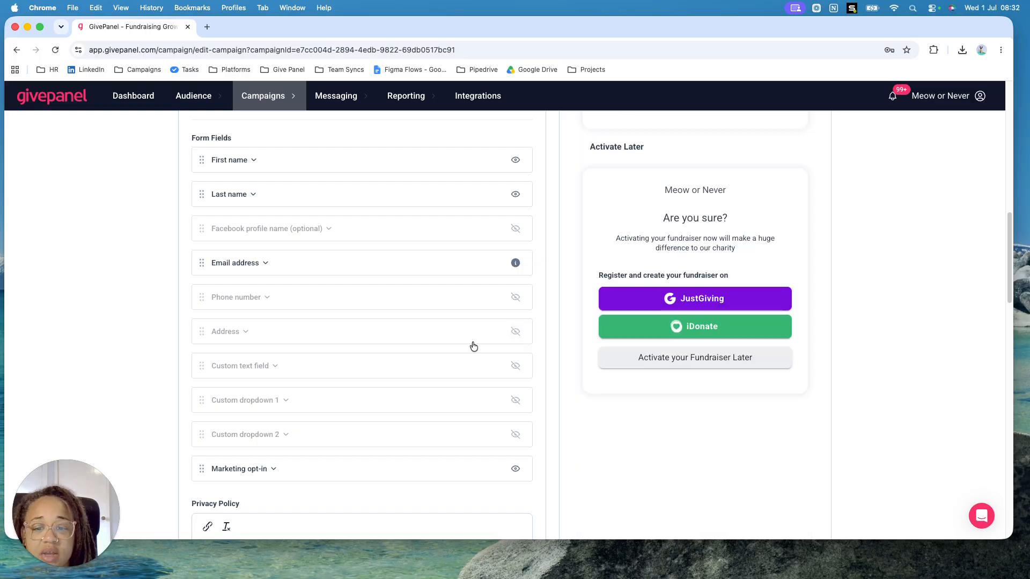
Hide iDonate from the registration form's fundraiser options and check the form preview
scroll(442, 372, down, 3)
scroll(441, 372, down, 2)
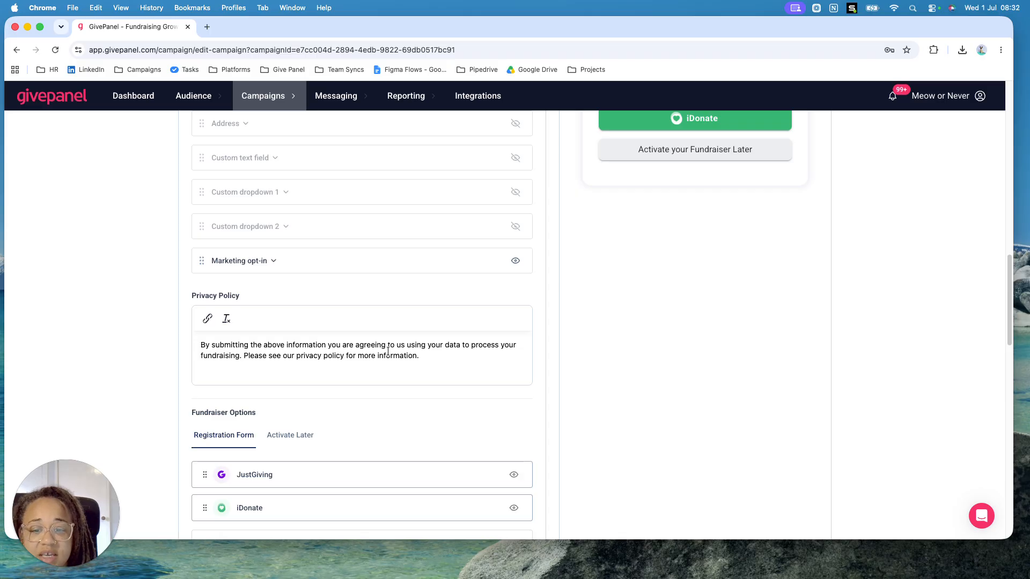
scroll(388, 352, down, 6)
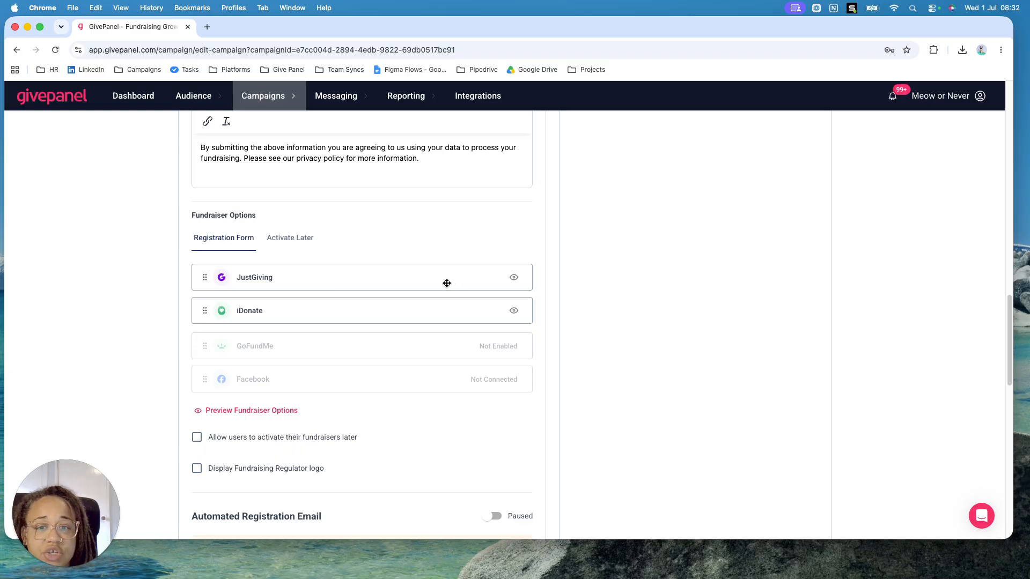
click(513, 313)
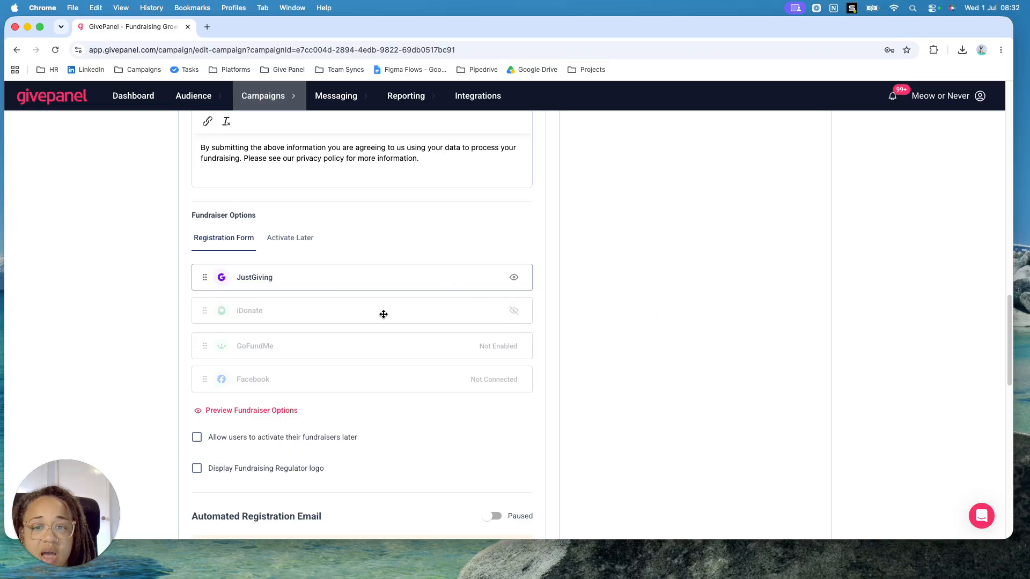
scroll(656, 321, up, 5)
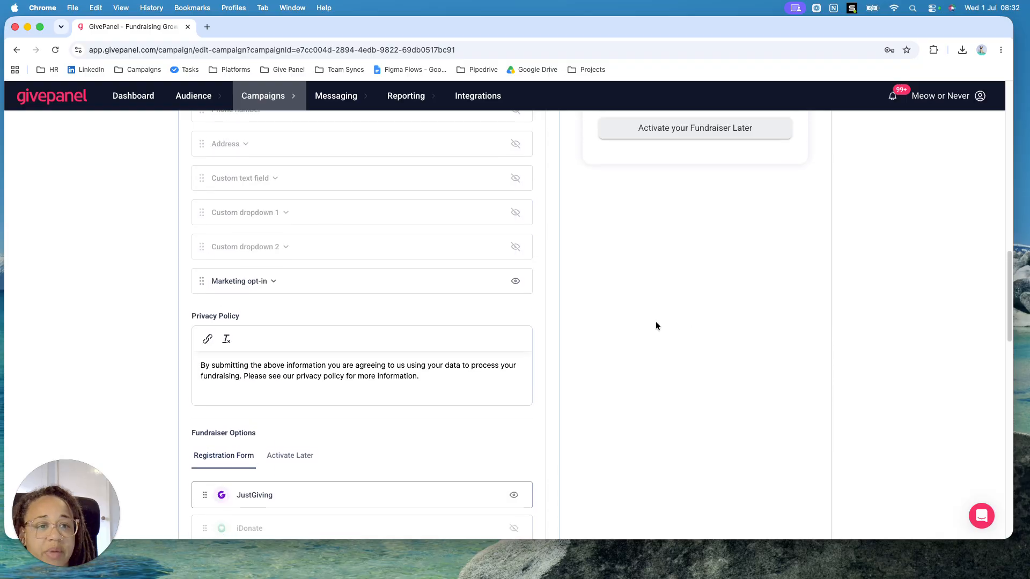
scroll(656, 325, up, 3)
scroll(655, 326, up, 7)
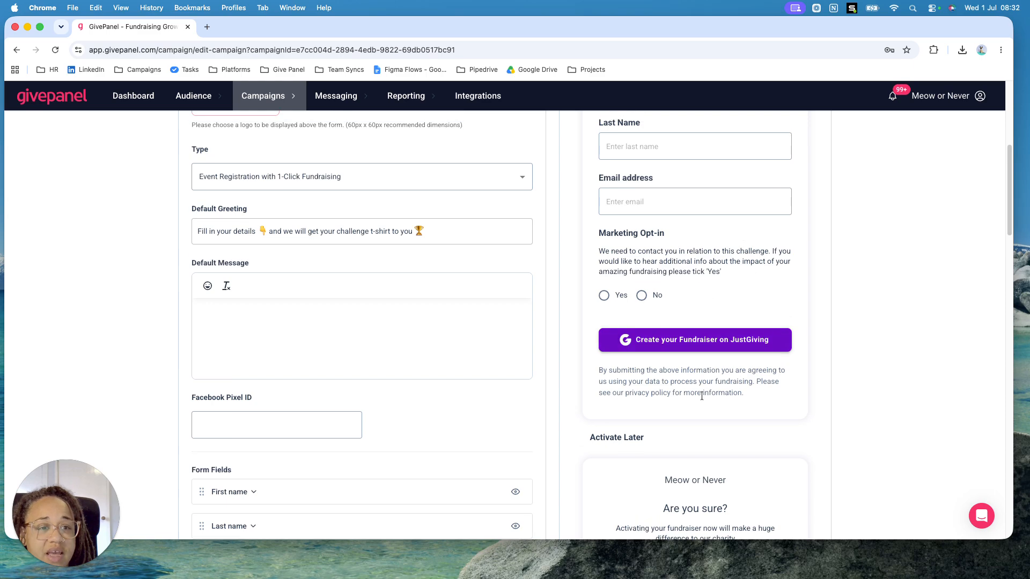
Hide iDonate from the Activate Later fundraiser options as well
scroll(448, 426, down, 13)
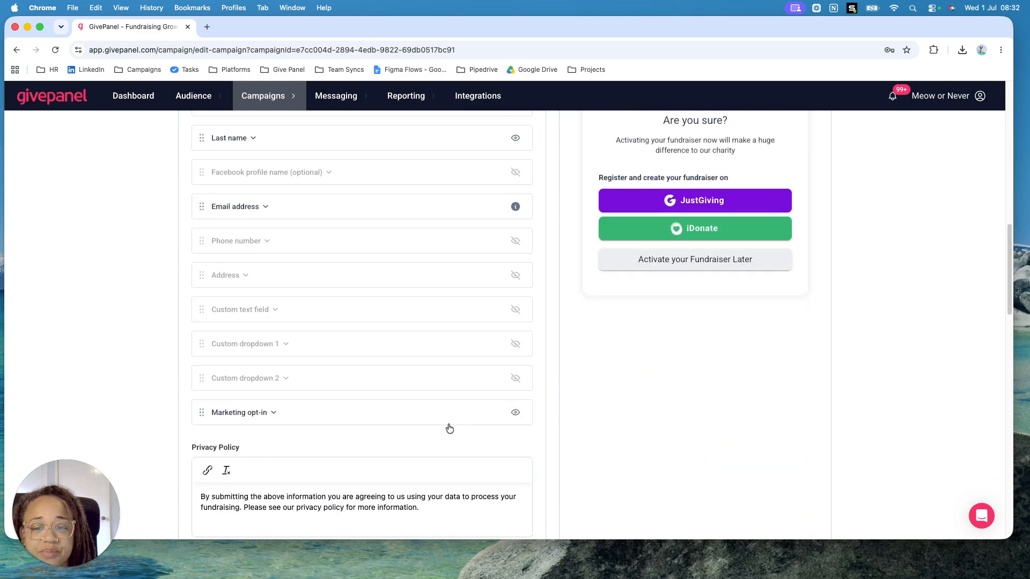
scroll(449, 428, down, 1)
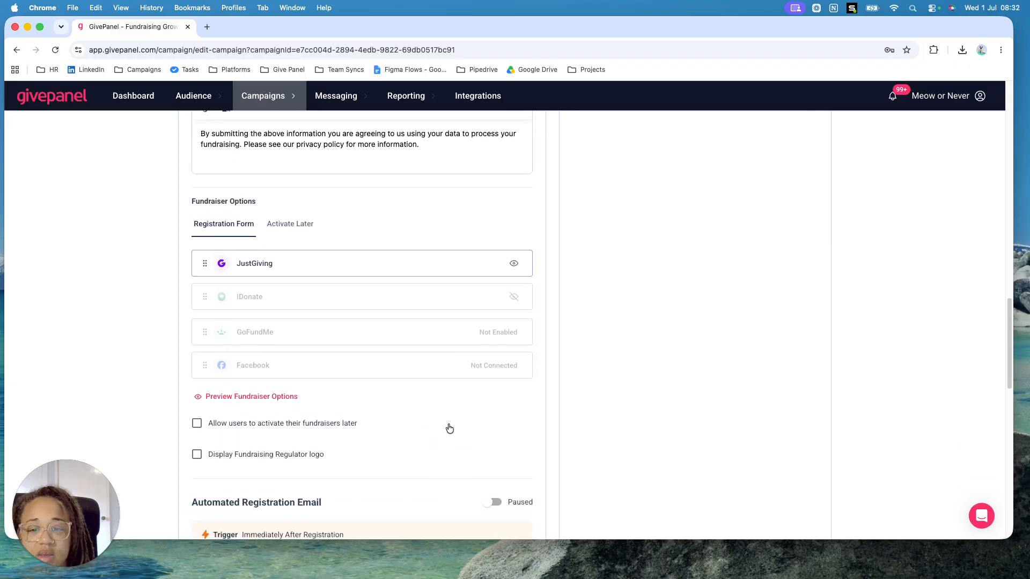
click(302, 226)
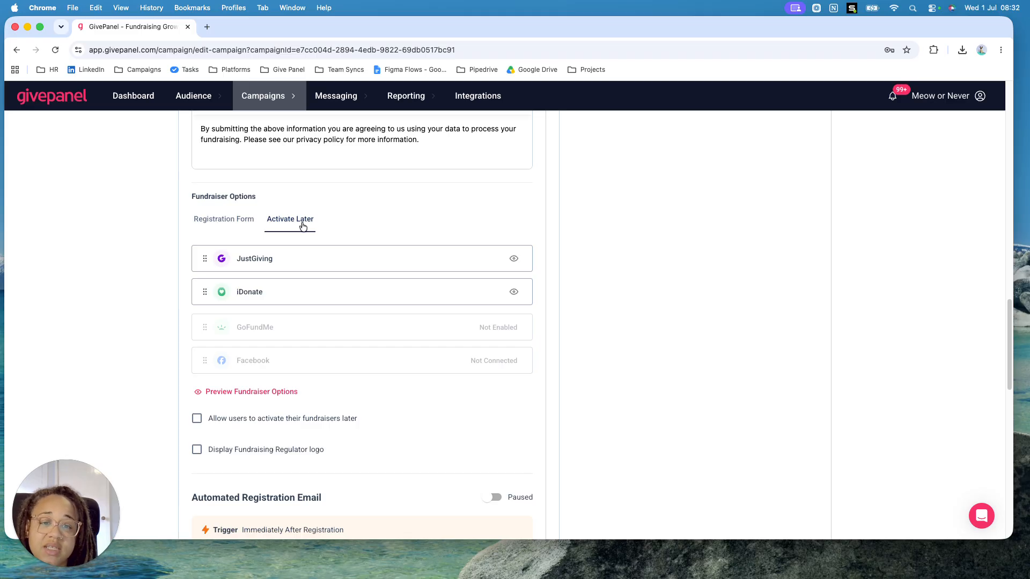
click(515, 293)
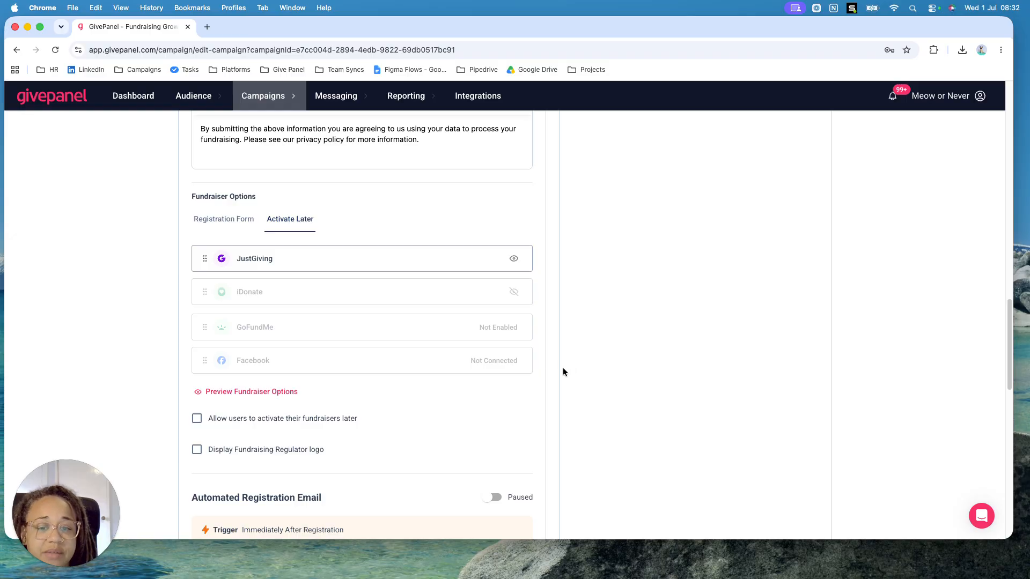
Enable display of the Fundraising Regulator logo on the registration form and check it in the preview
scroll(457, 392, down, 5)
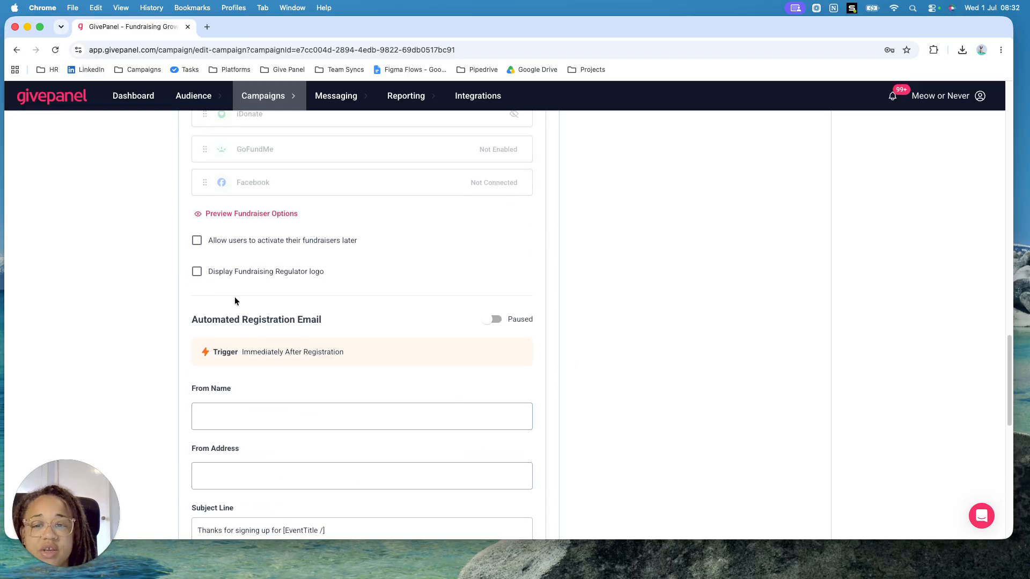
click(273, 277)
scroll(734, 279, up, 10)
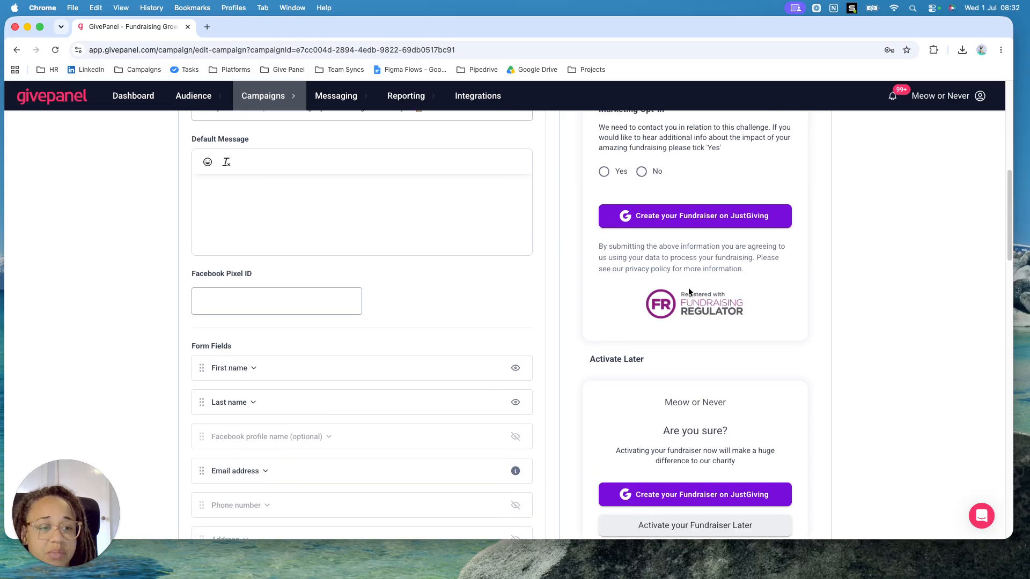
scroll(443, 370, down, 10)
scroll(443, 370, down, 5)
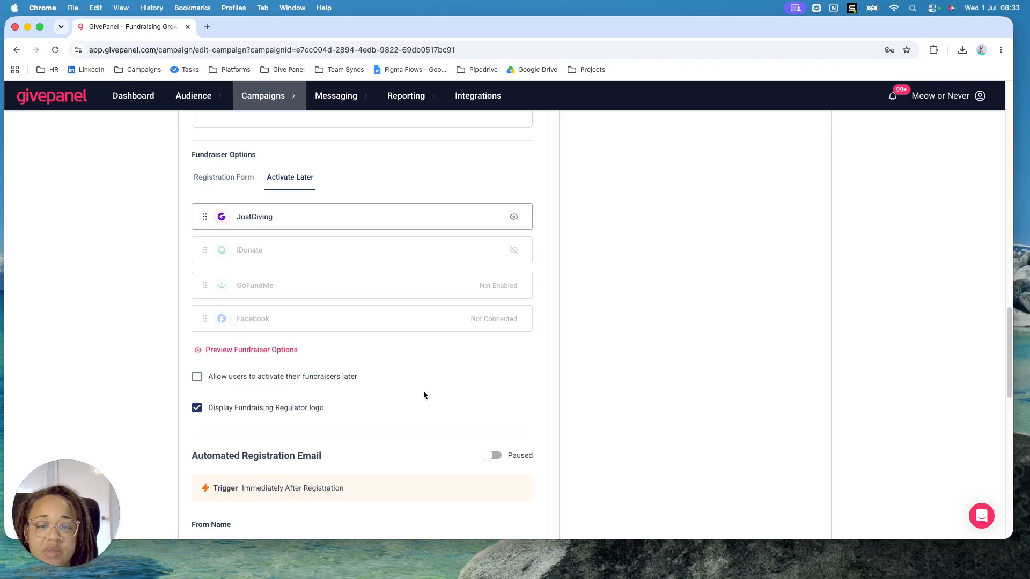
Set the automated registration email's From Name to the sender's first name followed by "at Test Charity"
scroll(407, 395, down, 5)
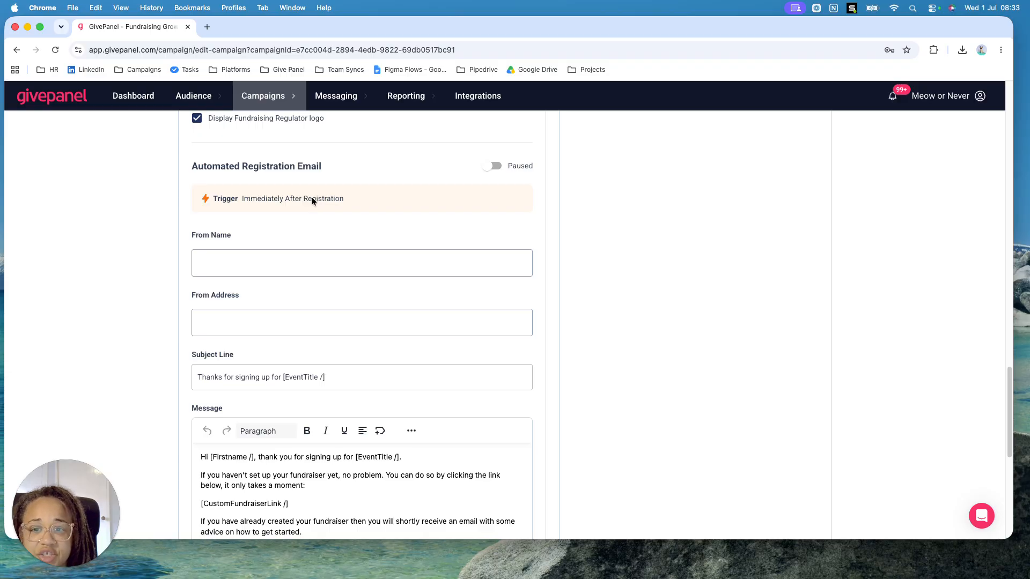
click(273, 267)
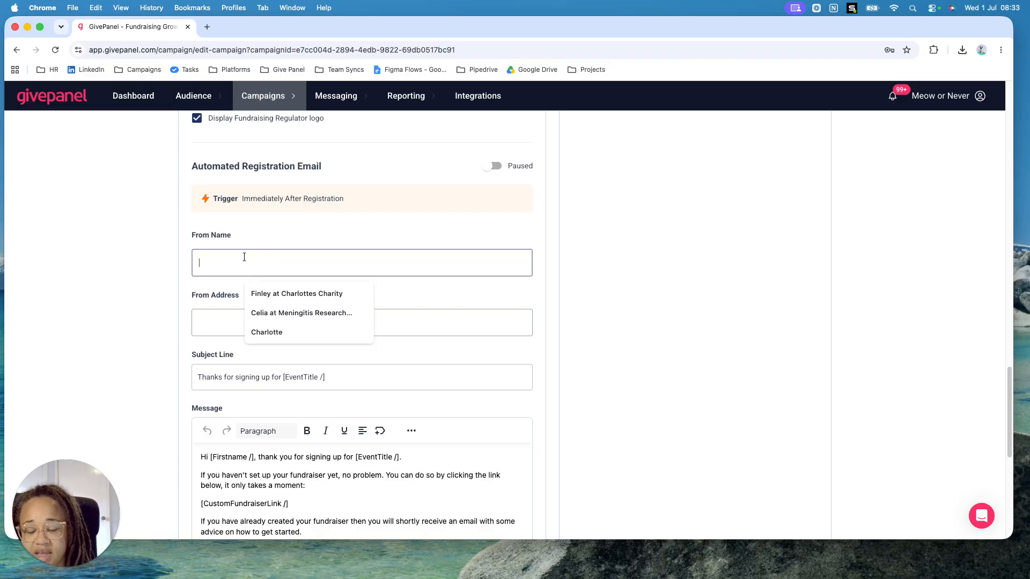
text(Charlotte)
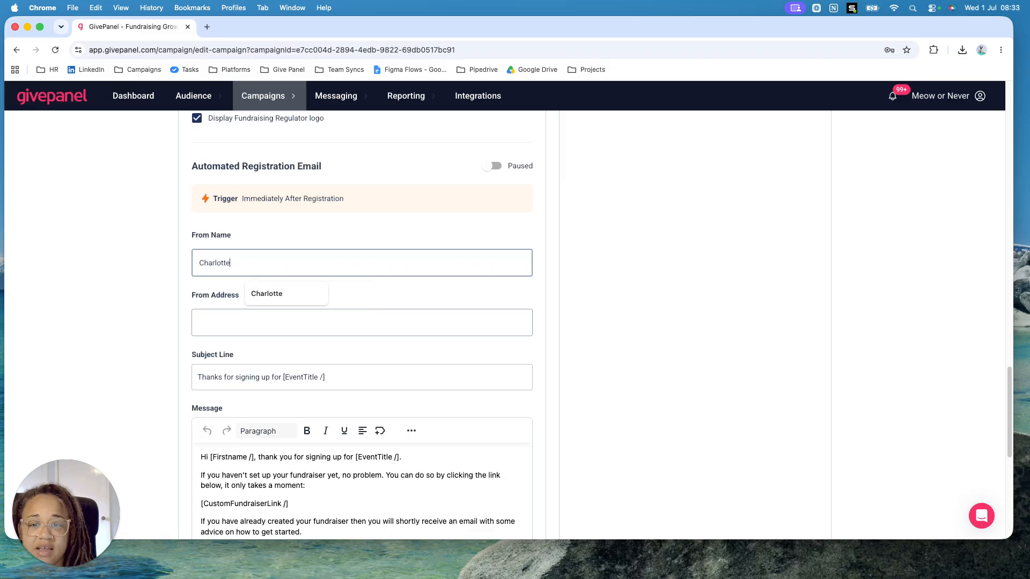
text( at)
text( Tset)
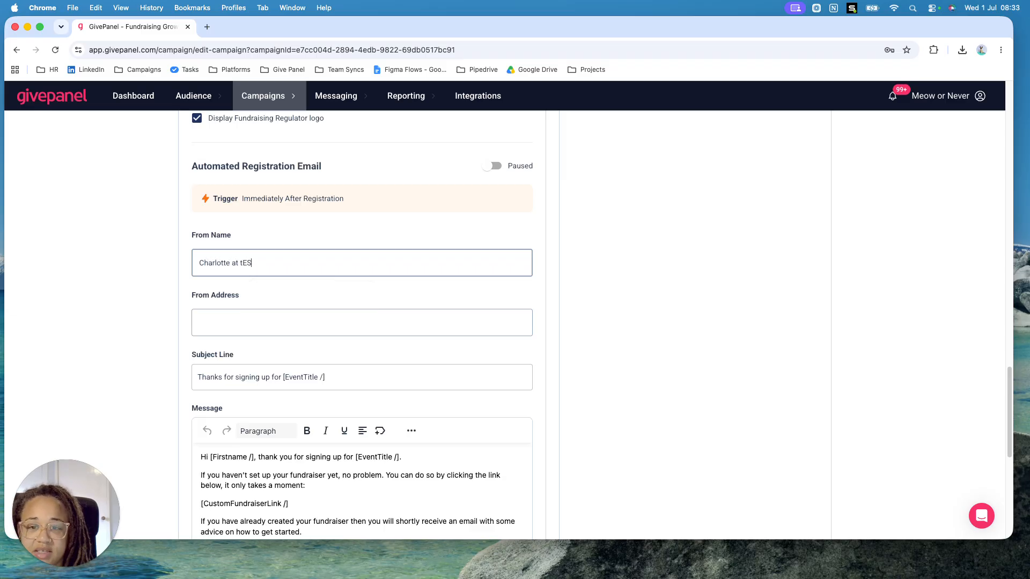
key(BackSpace)
key(BackSpace)
key(BackSpace)
text(est Charity)
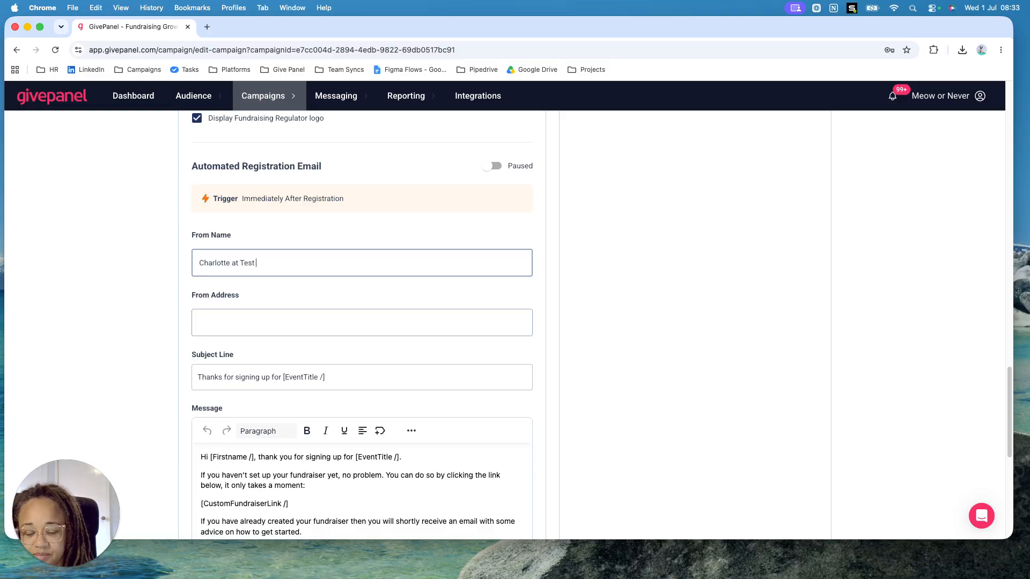
Fill in the automated registration email's From Address with the sender's email address
click(231, 322)
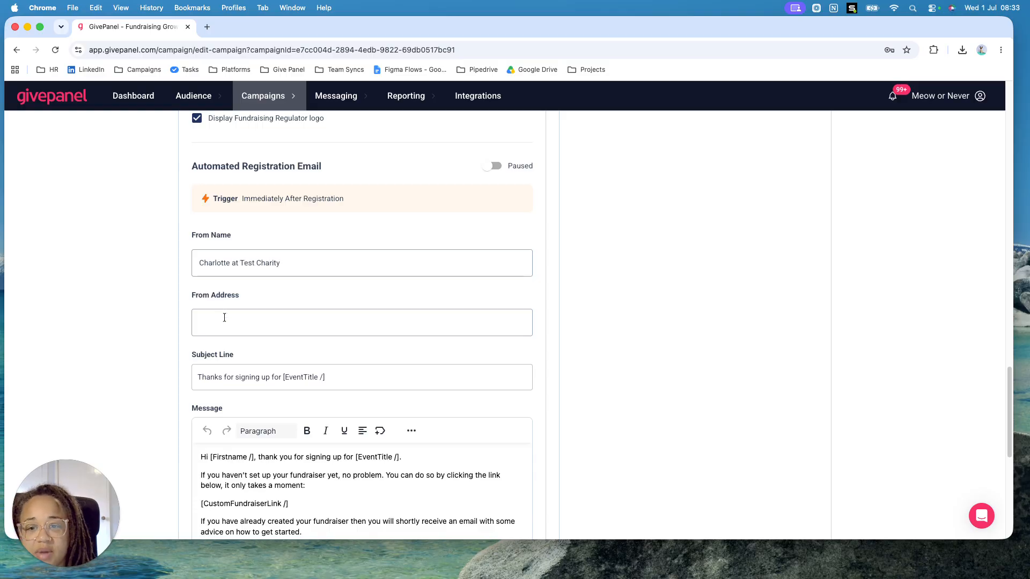
click(346, 359)
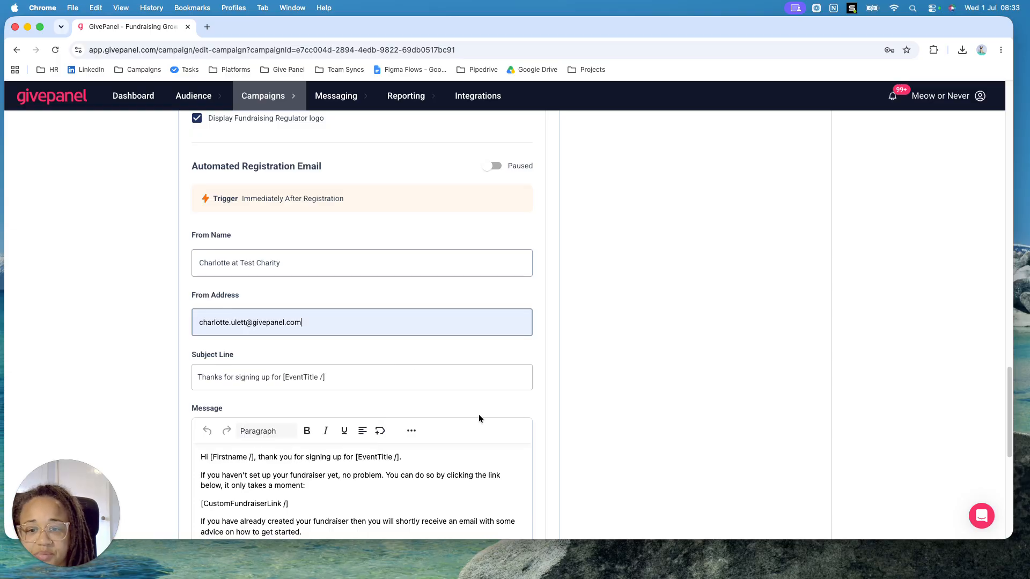
scroll(479, 414, down, 2)
click(315, 281)
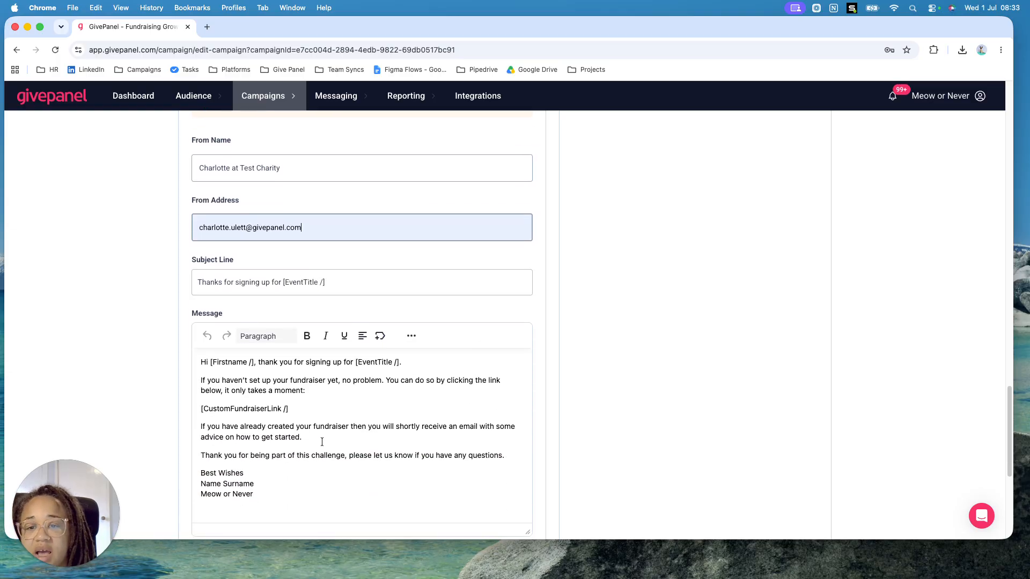
Check which merge fields can be inserted in the automated registration email's message
scroll(324, 443, down, 2)
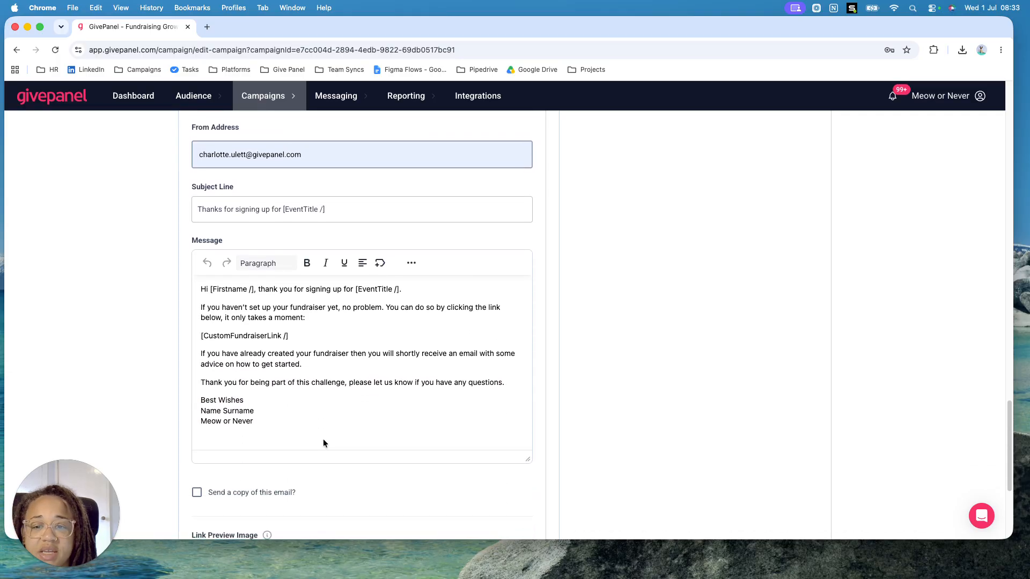
click(380, 263)
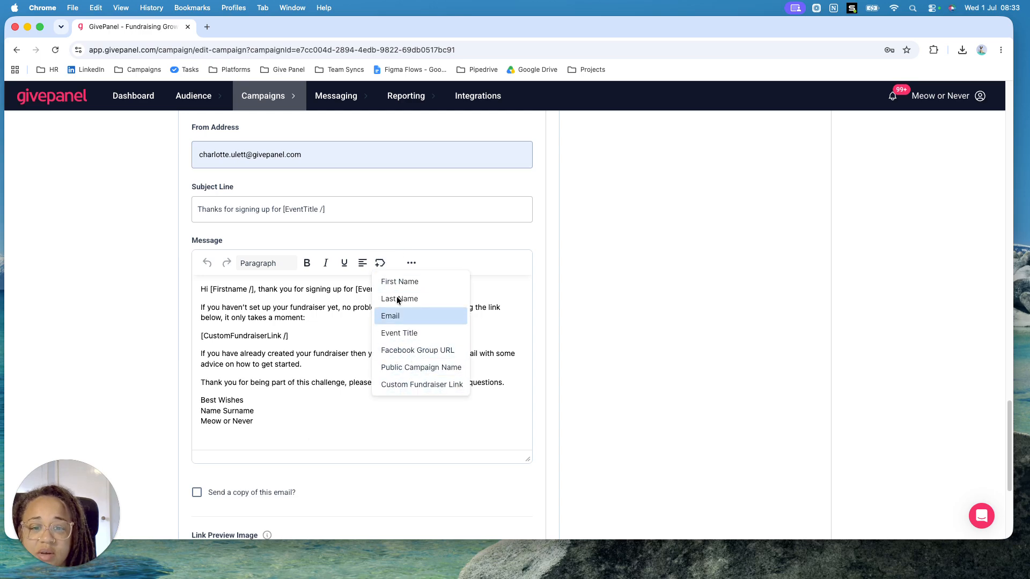
click(317, 435)
click(317, 431)
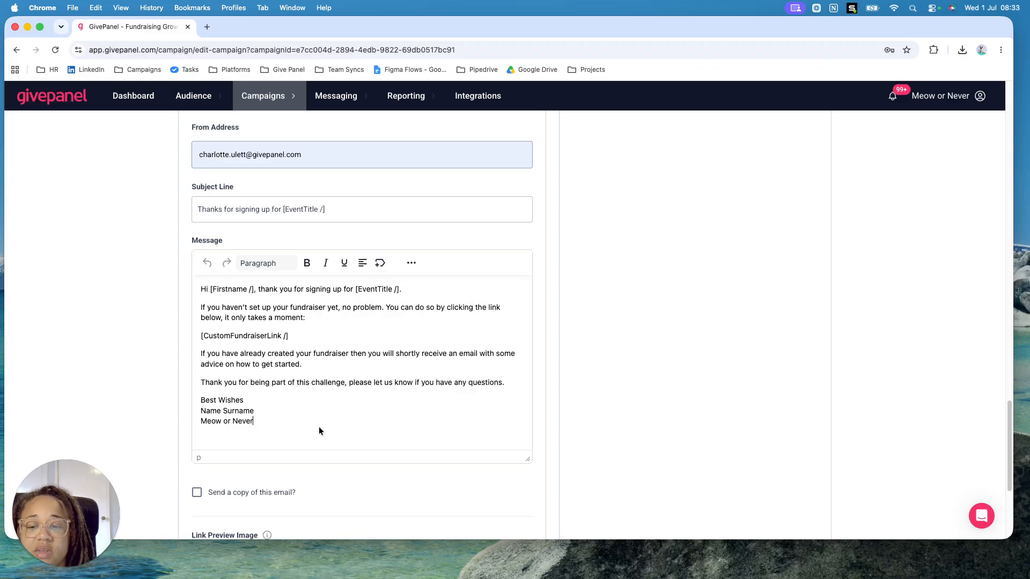
Try the option to send a copy of the registration email and switch it off again
scroll(319, 427, down, 4)
click(240, 347)
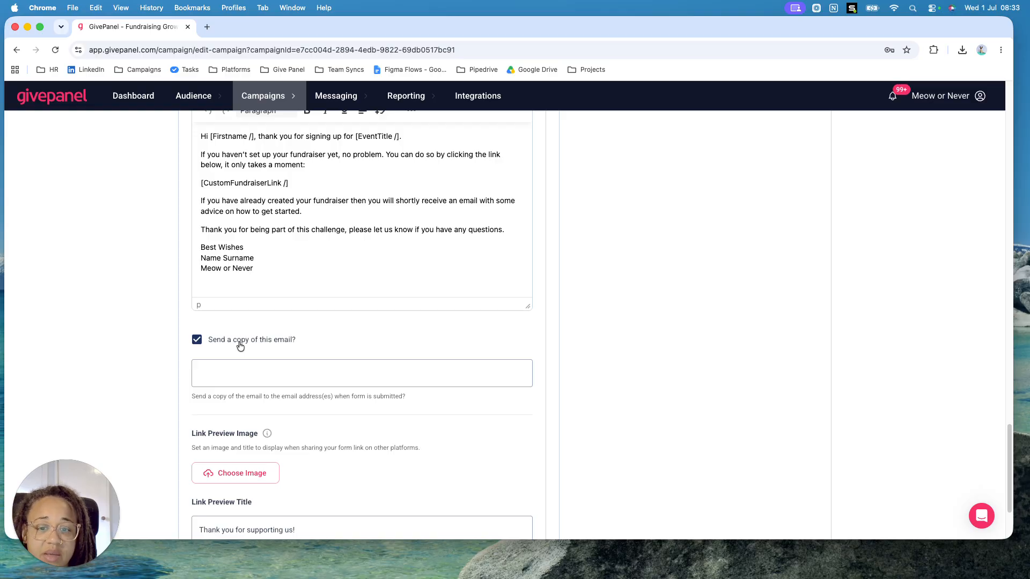
click(241, 347)
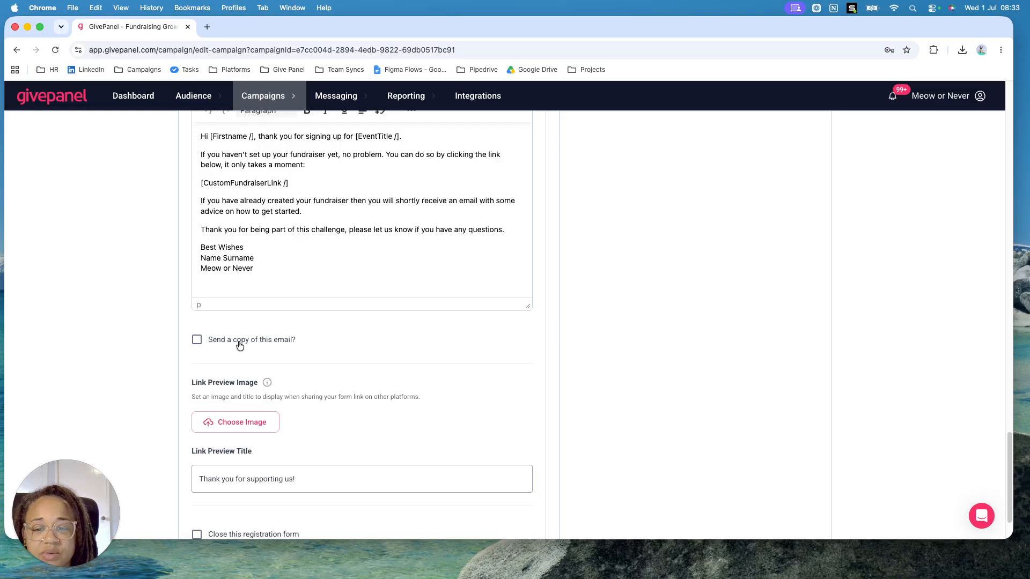
Save the registration form settings and continue to the campaign's Fundraiser stage
scroll(347, 402, down, 3)
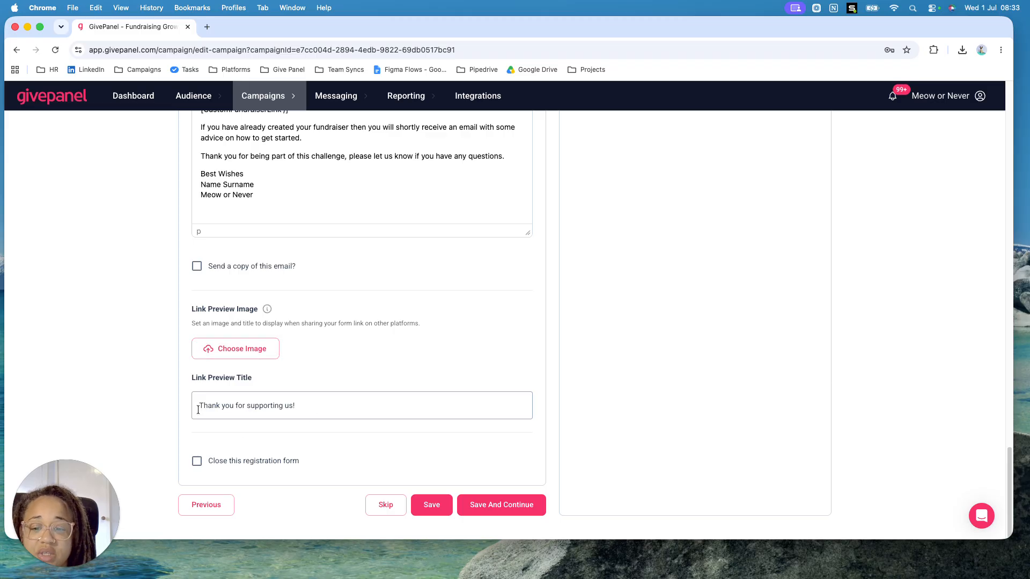
click(506, 506)
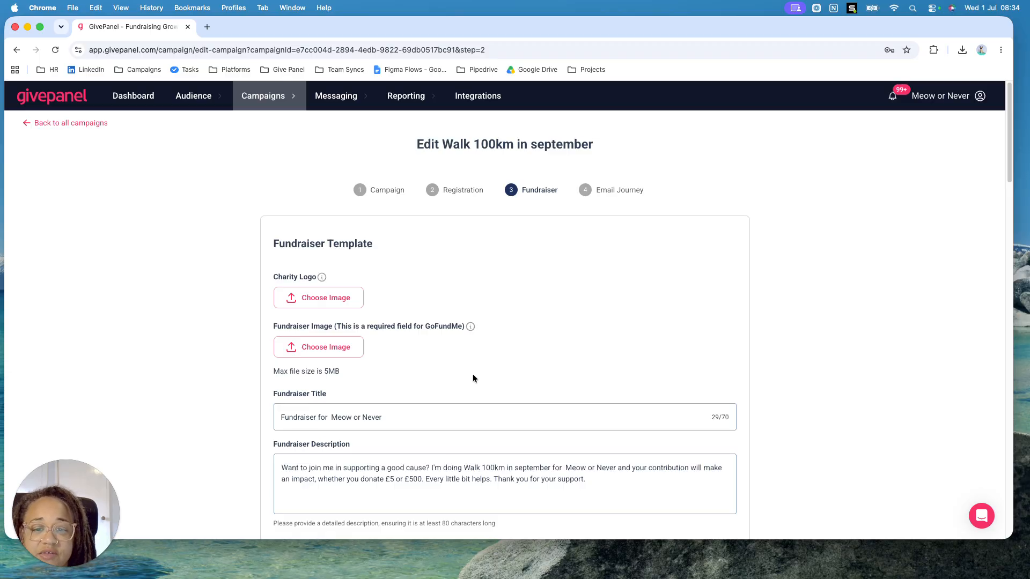
Set the fundraiser template's target amount to 150 GBP
scroll(472, 375, down, 1)
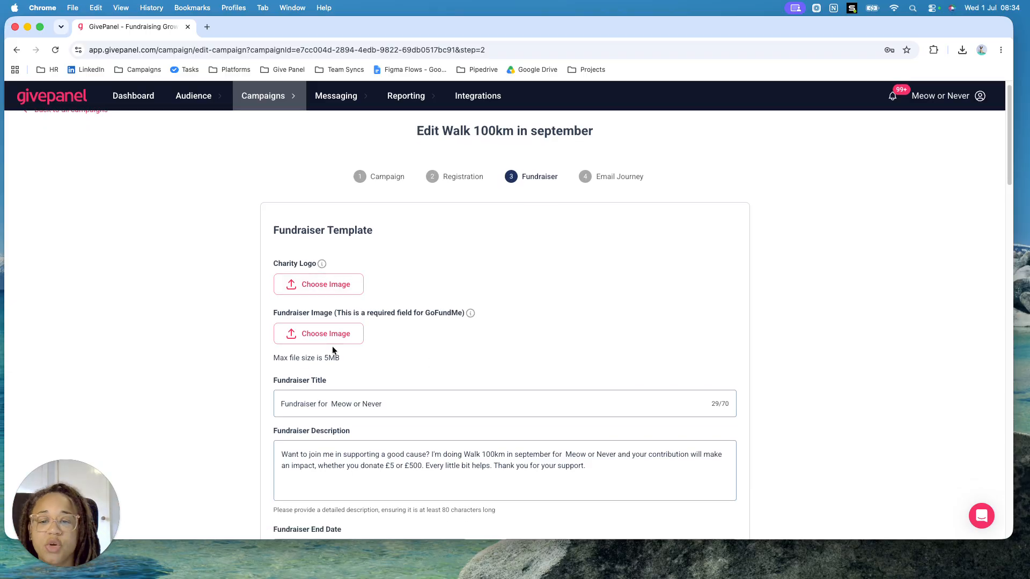
scroll(343, 353, down, 3)
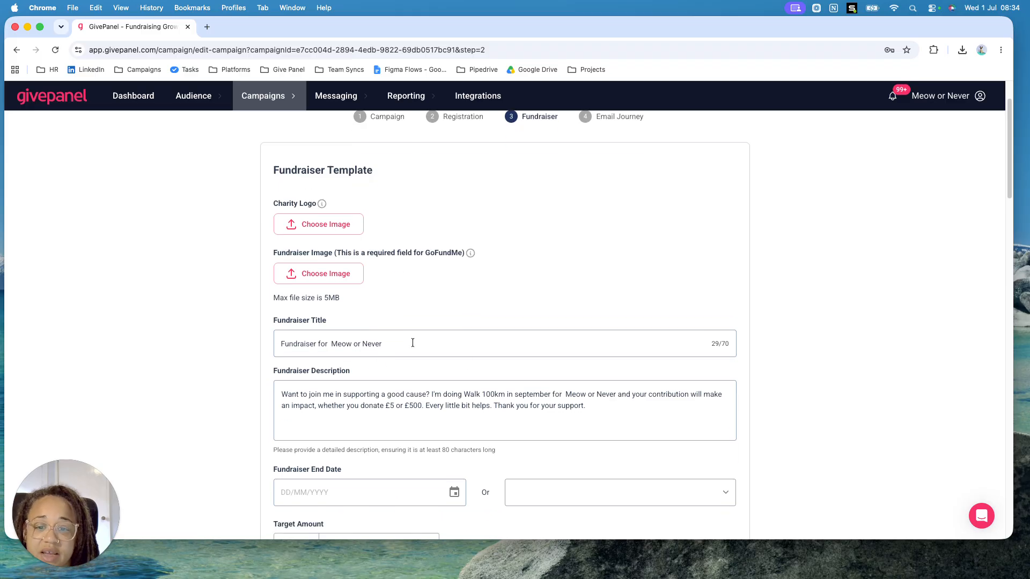
scroll(581, 406, down, 5)
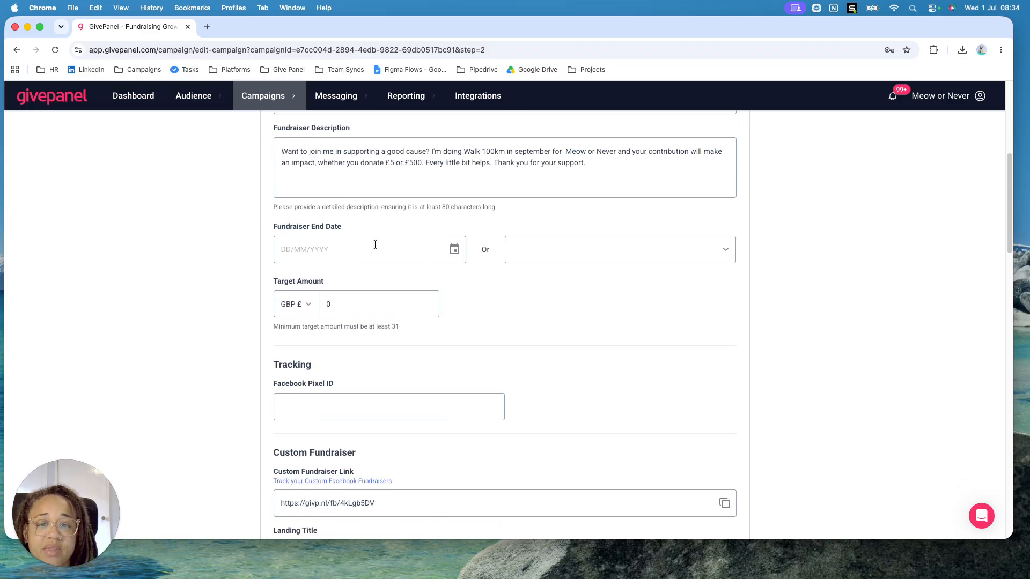
click(389, 304)
key(BackSpace)
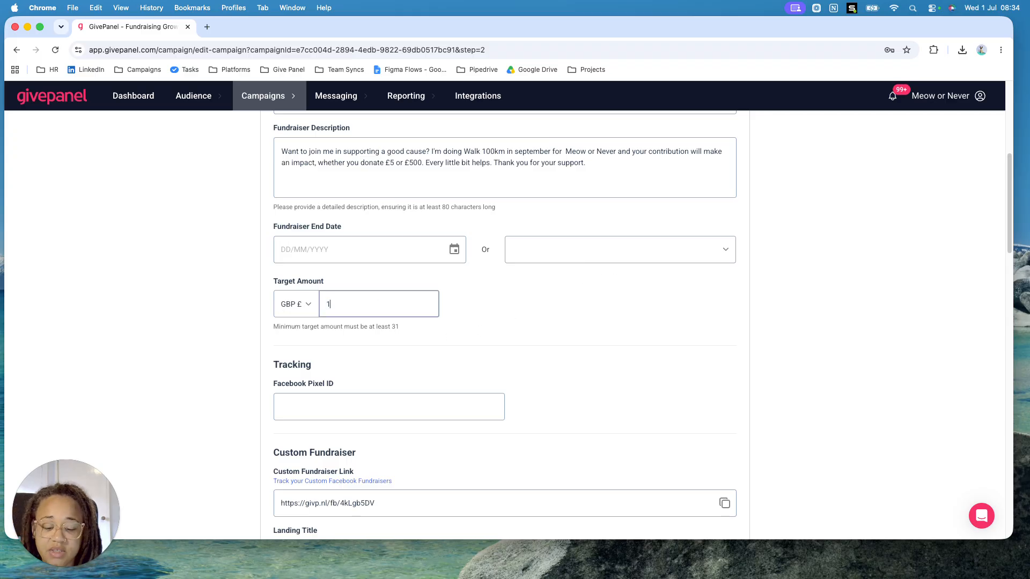
text(150)
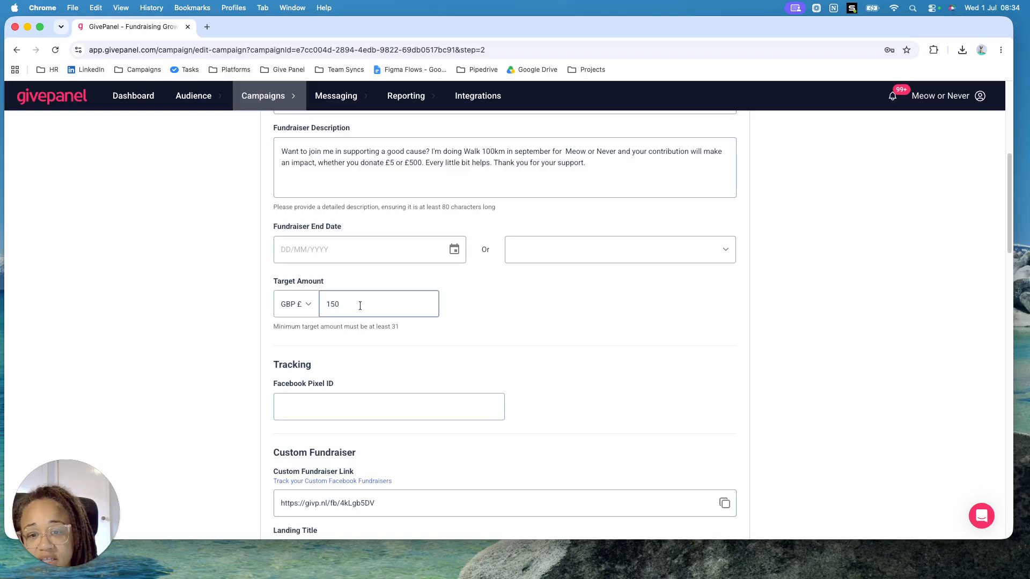
Activate the automated fundraiser email for JustGiving so it is sent immediately after a fundraiser is created
scroll(513, 343, down, 5)
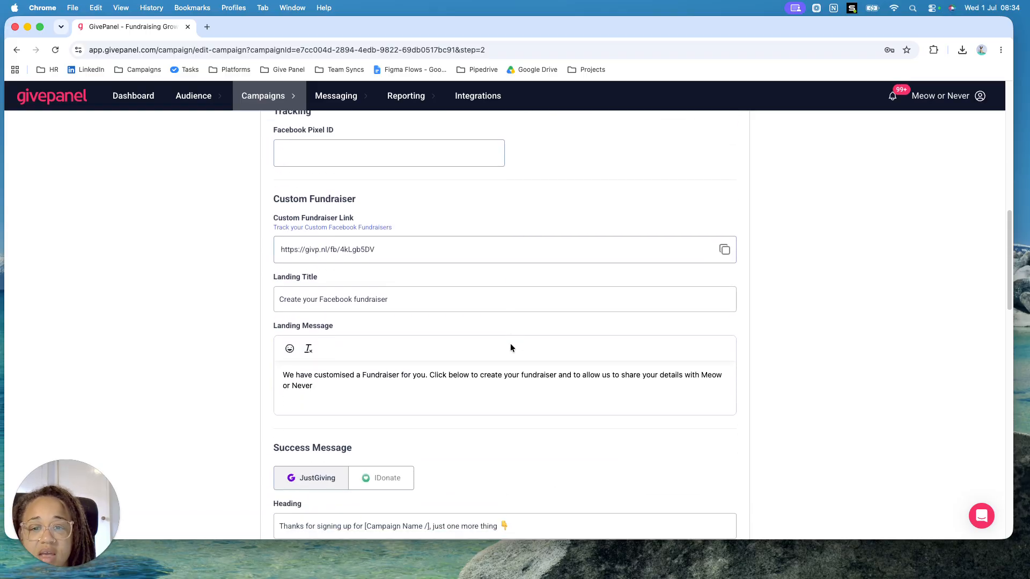
scroll(509, 348, up, 1)
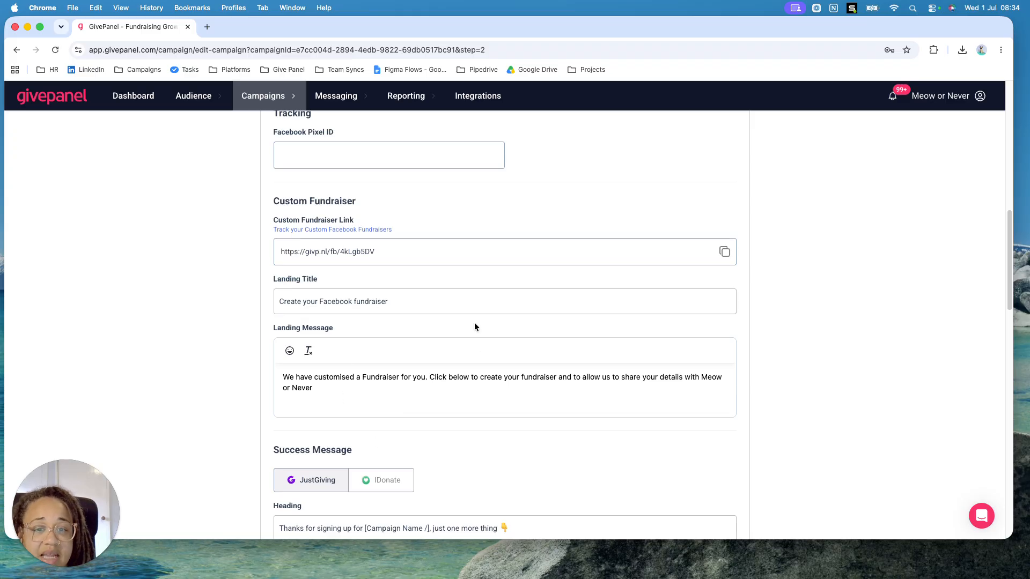
scroll(429, 406, down, 5)
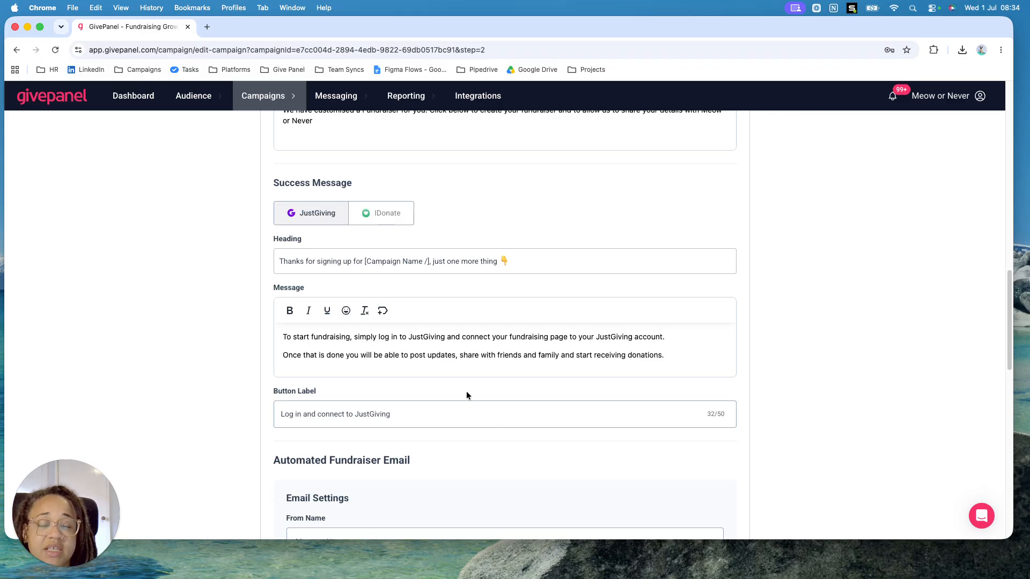
scroll(468, 397, down, 7)
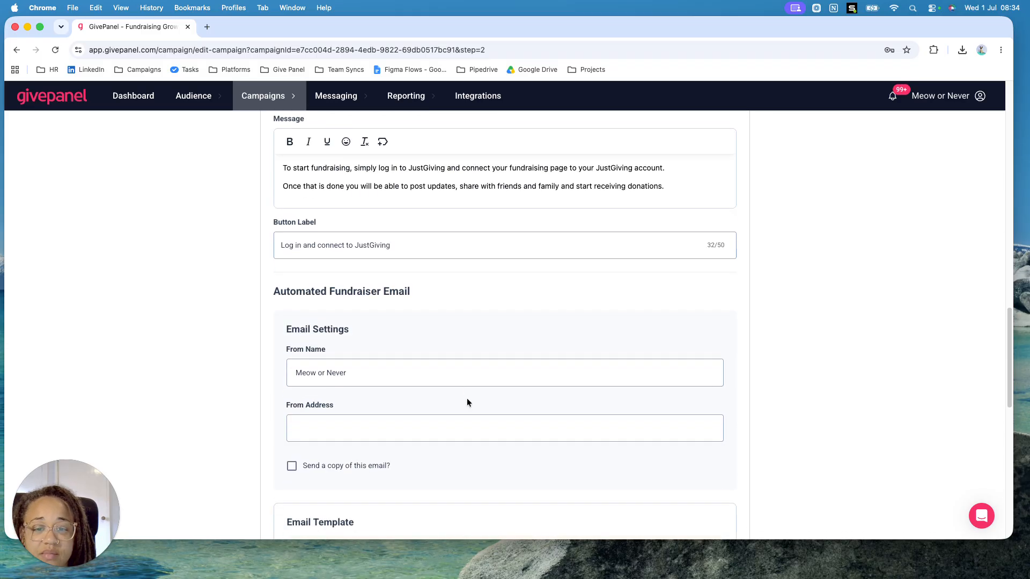
scroll(466, 399, up, 3)
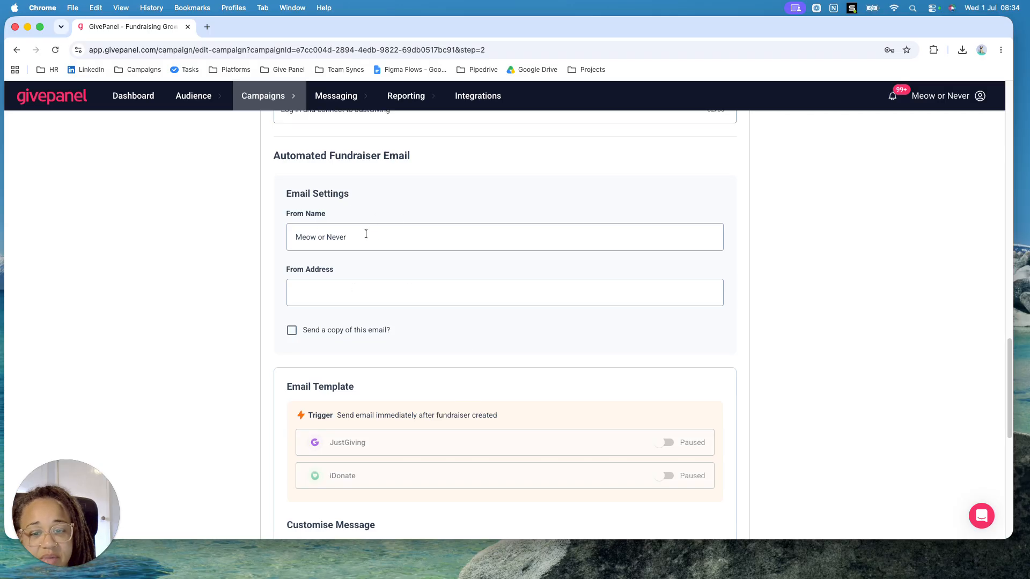
scroll(477, 405, down, 1)
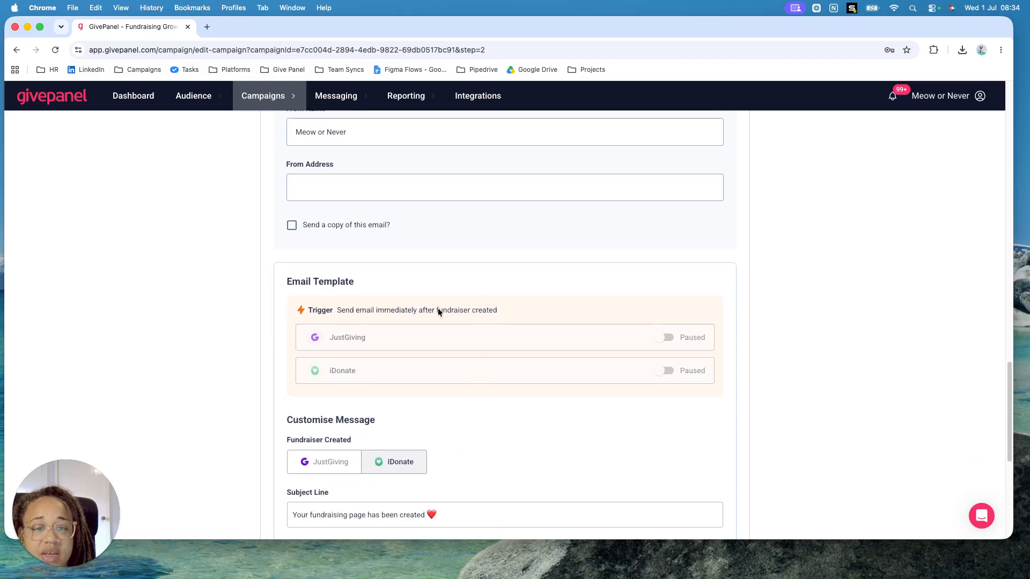
click(666, 337)
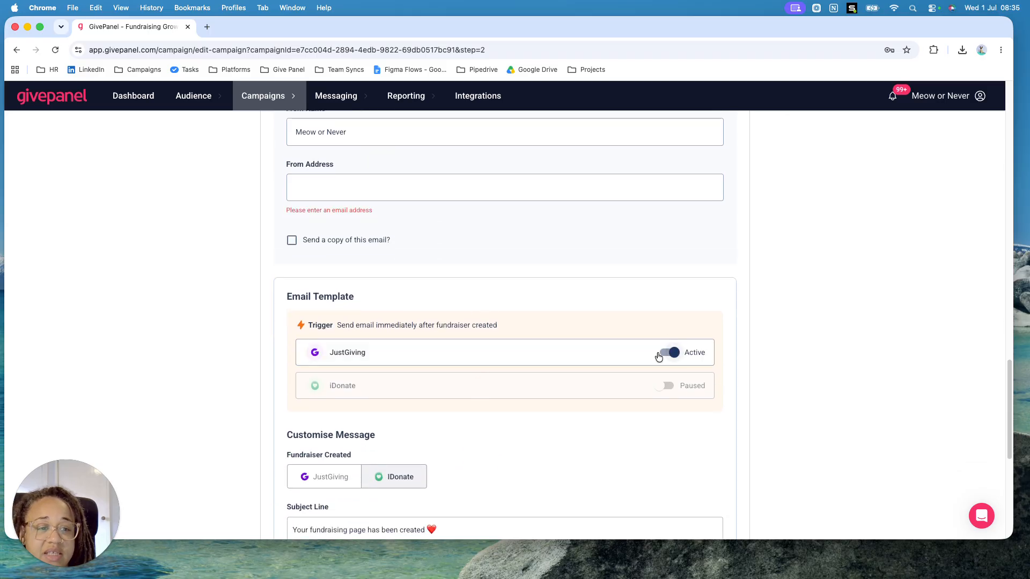
click(672, 355)
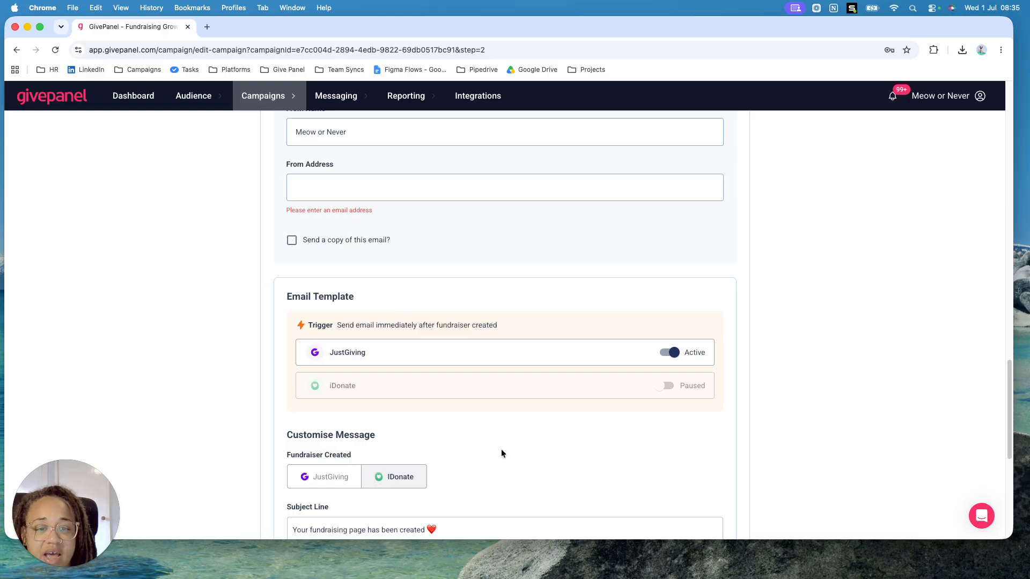
Display and review the JustGiving version of the fundraiser-created email message
scroll(501, 449, down, 5)
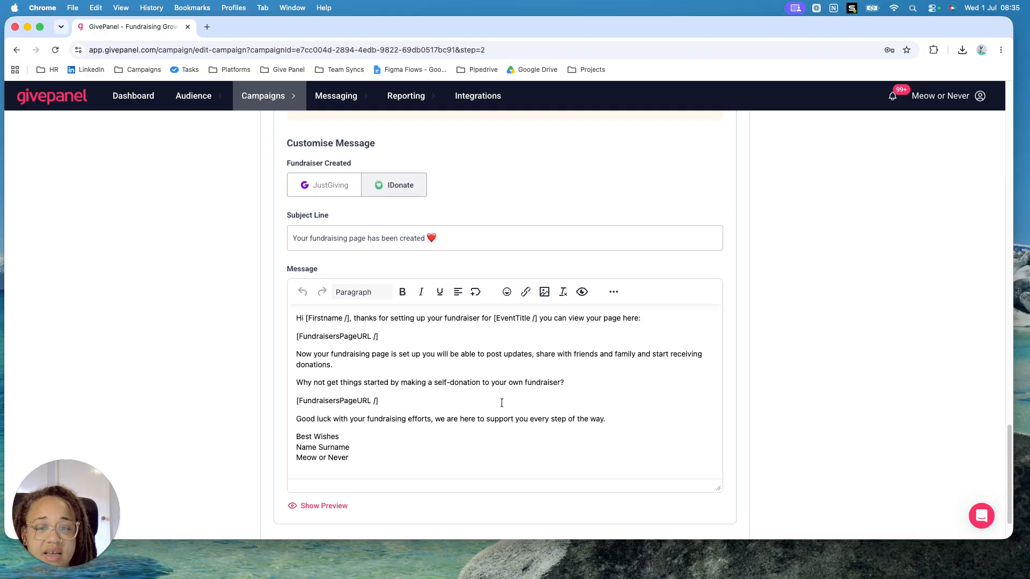
click(341, 196)
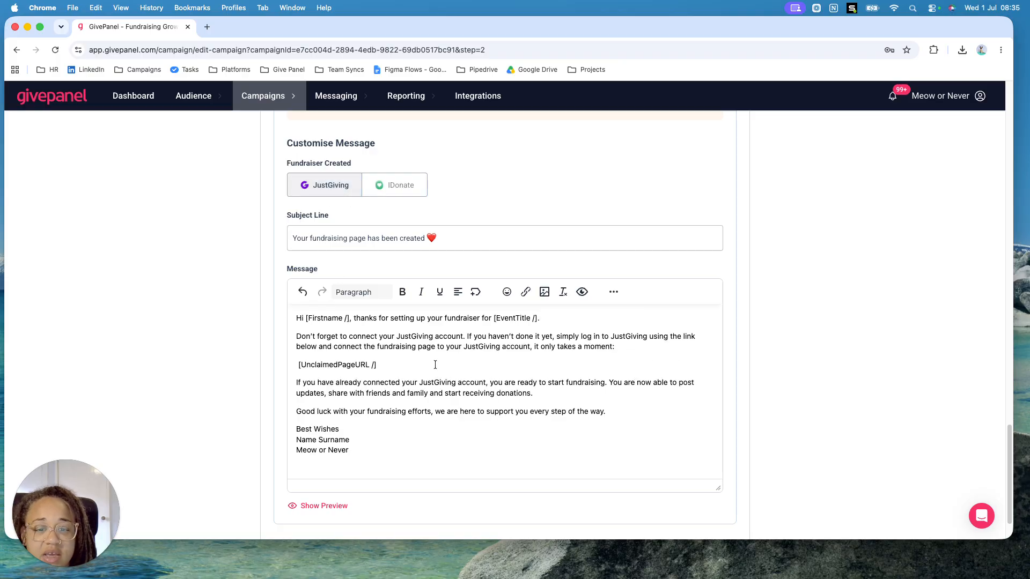
scroll(468, 432, down, 2)
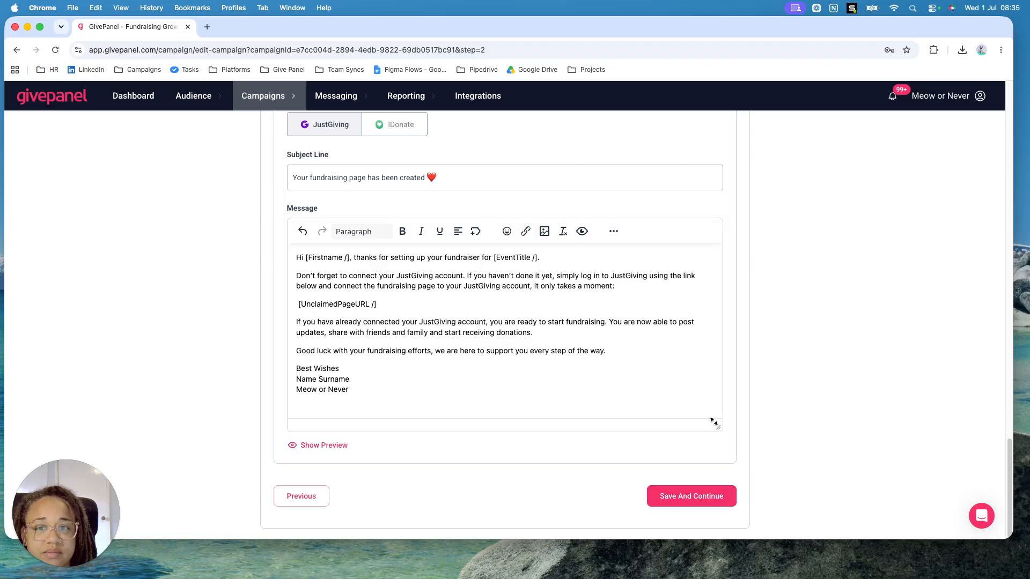
Fill in the automated fundraiser email's From Address with the sender's email address, and save to continue to the Email Journey stage
click(696, 507)
scroll(678, 469, up, 3)
click(325, 323)
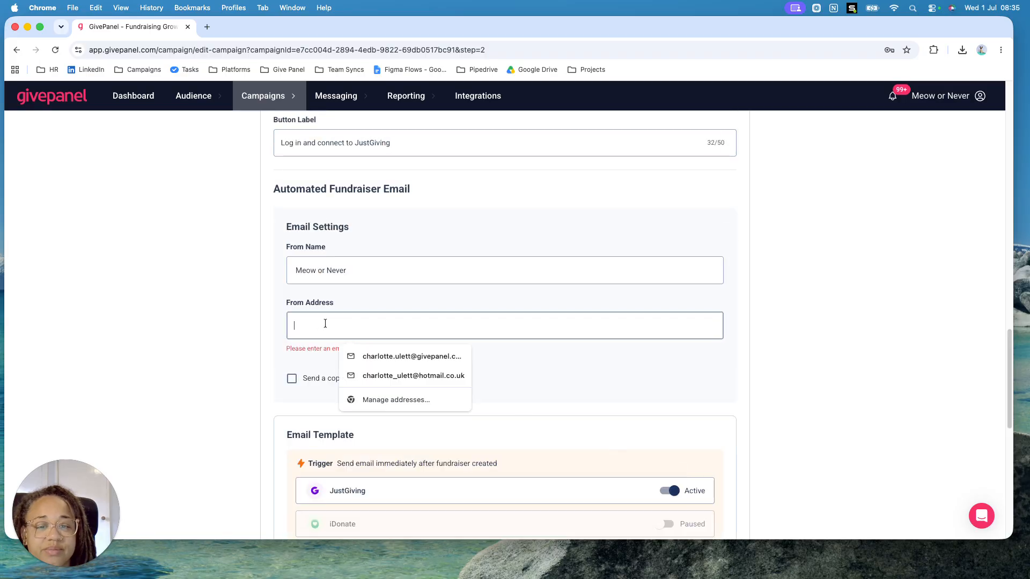
click(395, 356)
scroll(646, 425, down, 10)
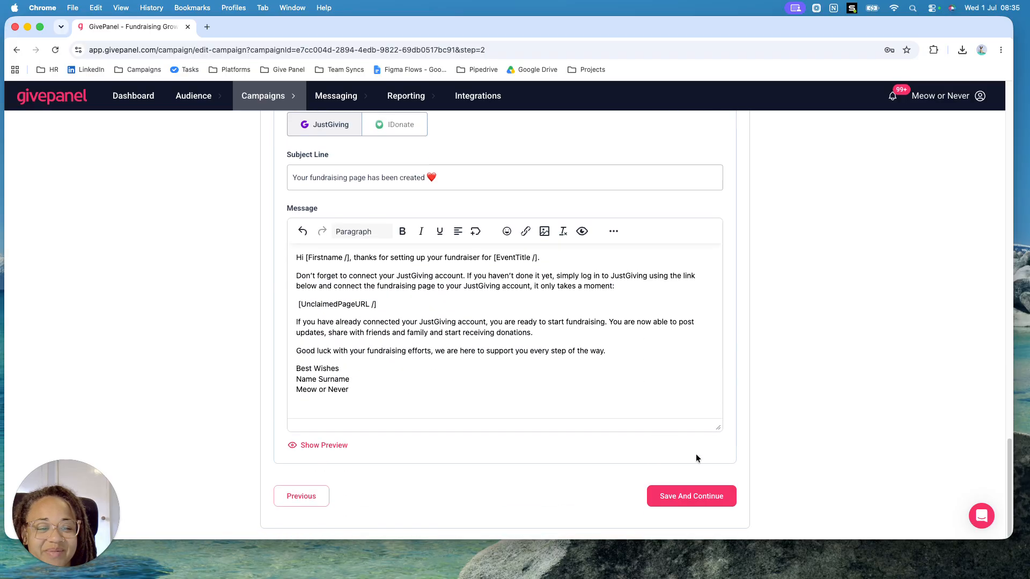
click(696, 495)
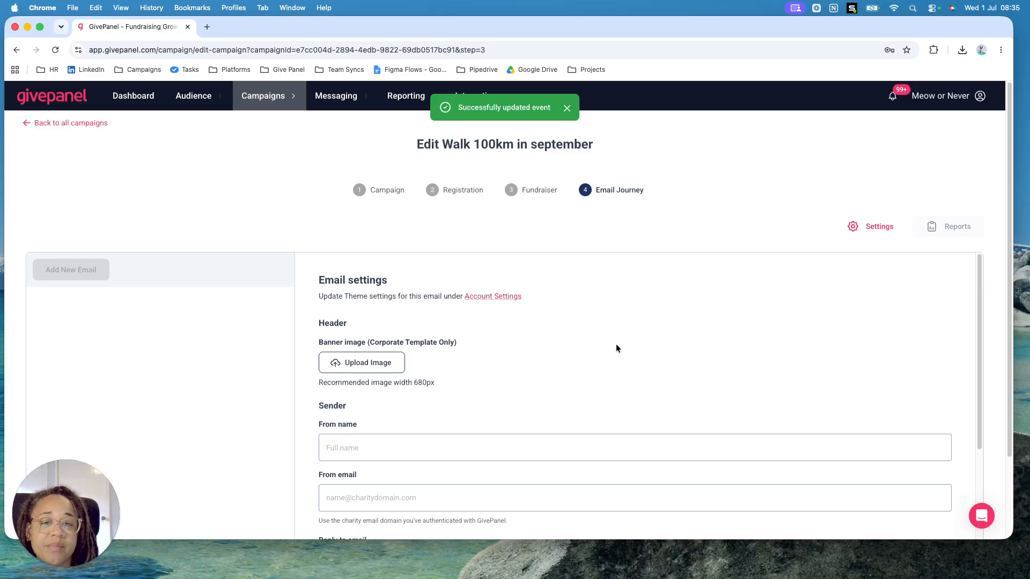
scroll(520, 416, down, 3)
scroll(522, 417, up, 3)
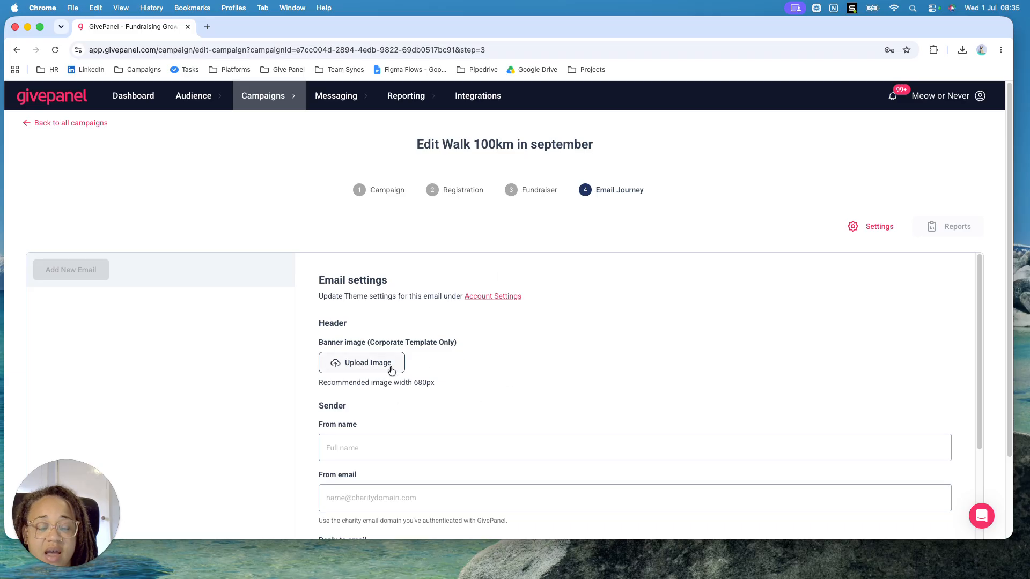
scroll(474, 379, down, 3)
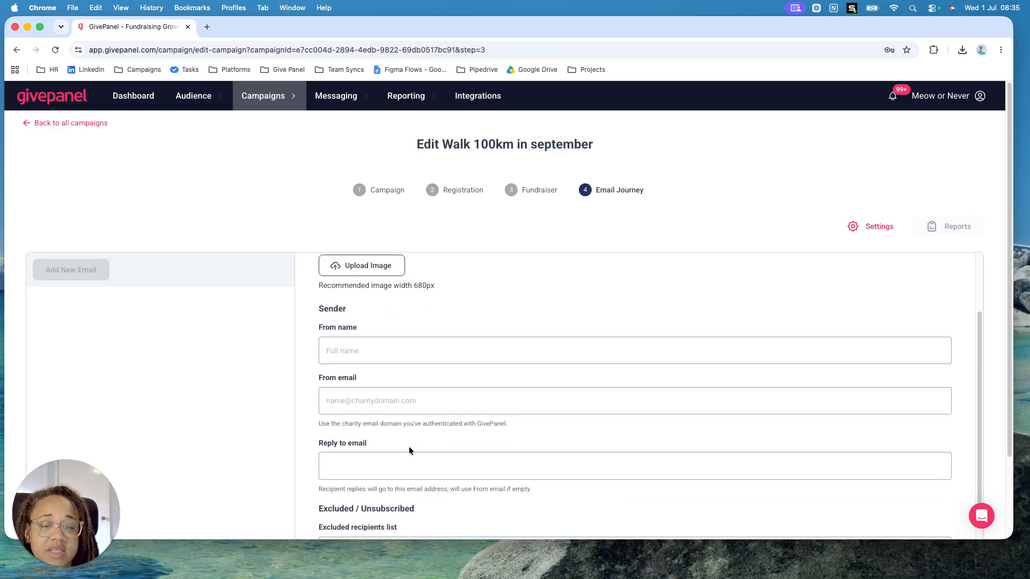
scroll(378, 389, down, 2)
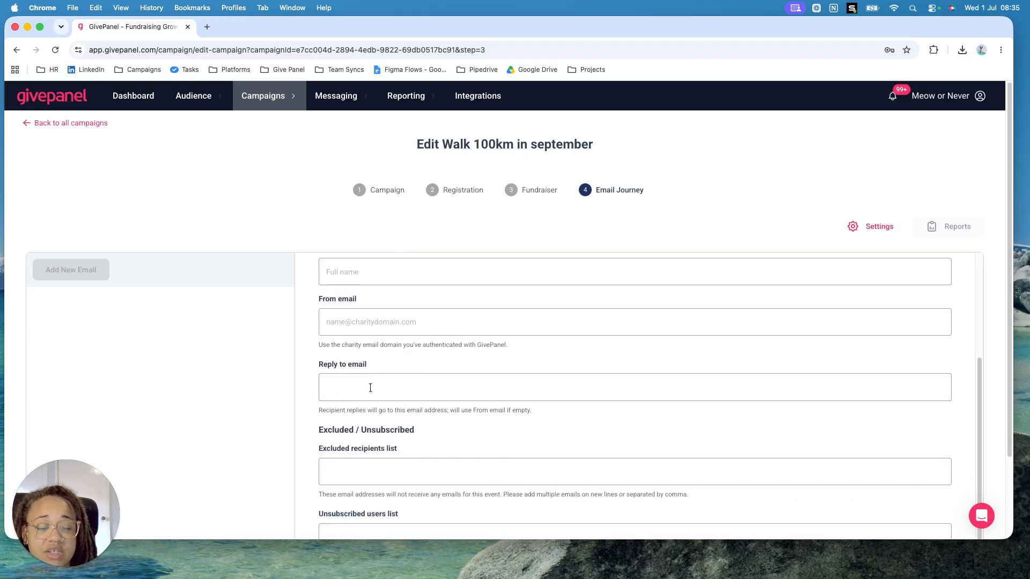
scroll(462, 473, down, 2)
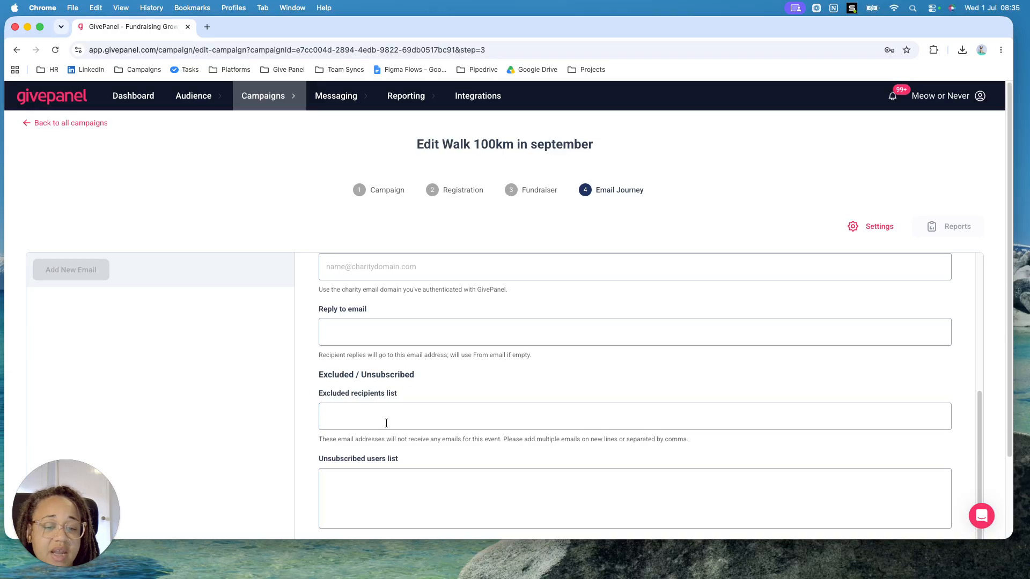
scroll(407, 489, up, 5)
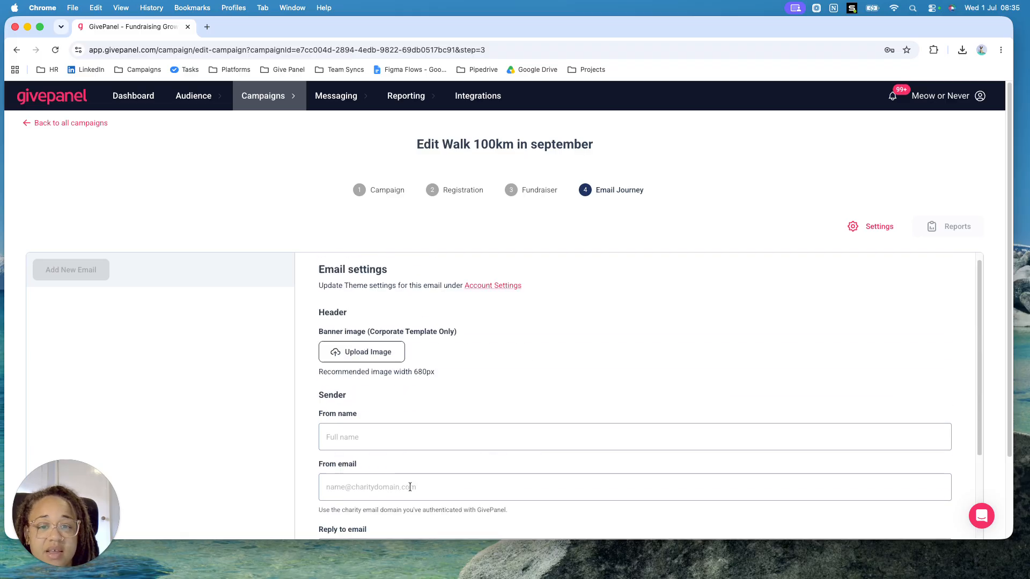
click(370, 449)
click(418, 397)
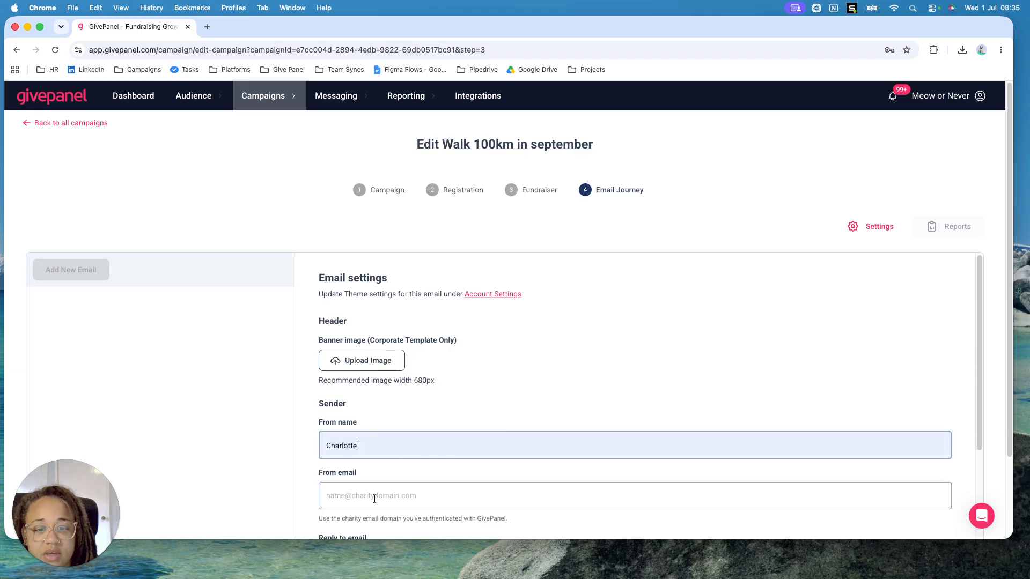
Fill in the From email and Reply to email fields with the sender's email address
click(375, 495)
click(423, 422)
scroll(473, 496, down, 5)
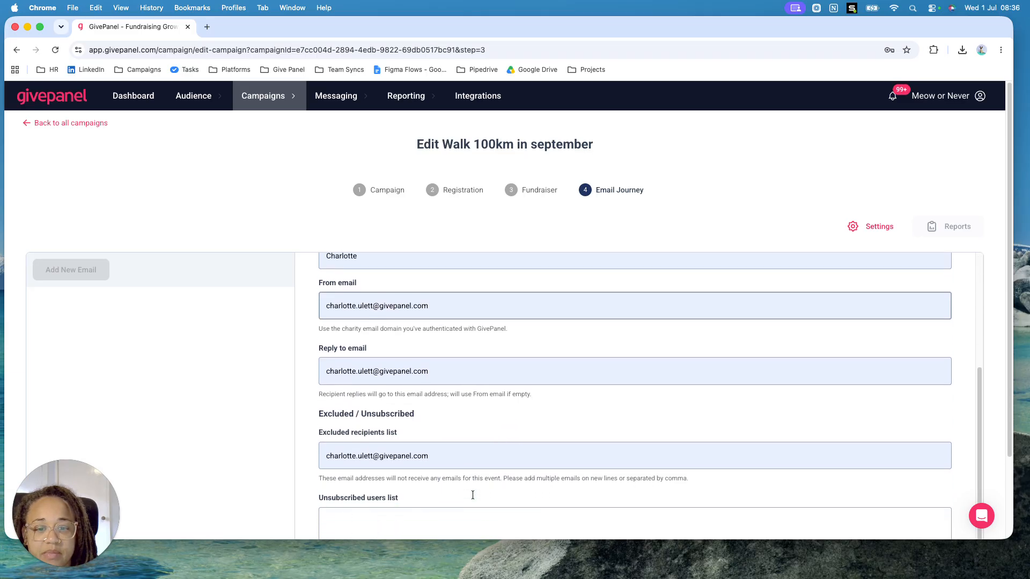
Clear the excluded recipients list and save the email settings
drag(425, 445, 315, 437)
key(BackSpace)
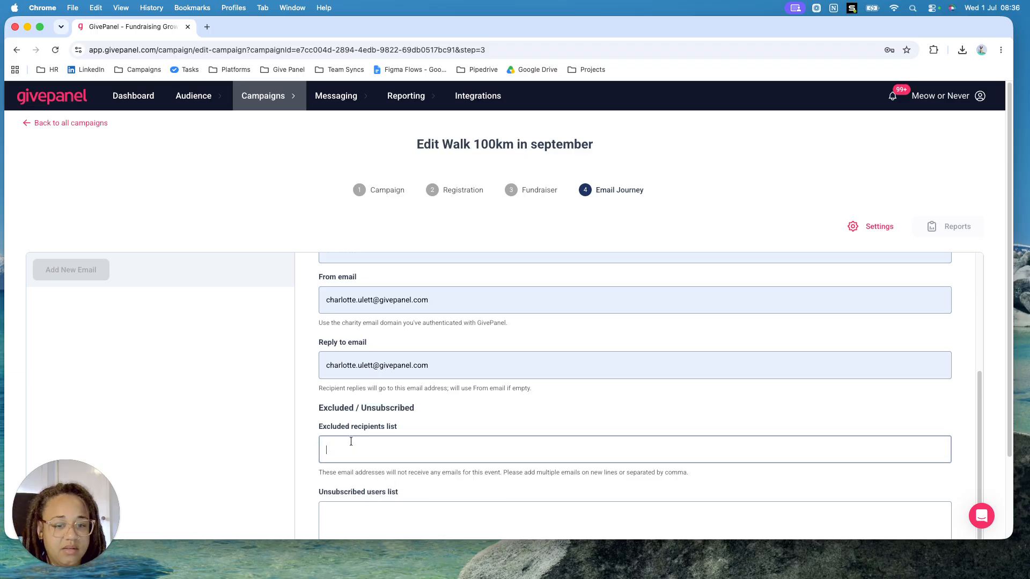
scroll(442, 449, down, 1)
scroll(442, 449, down, 3)
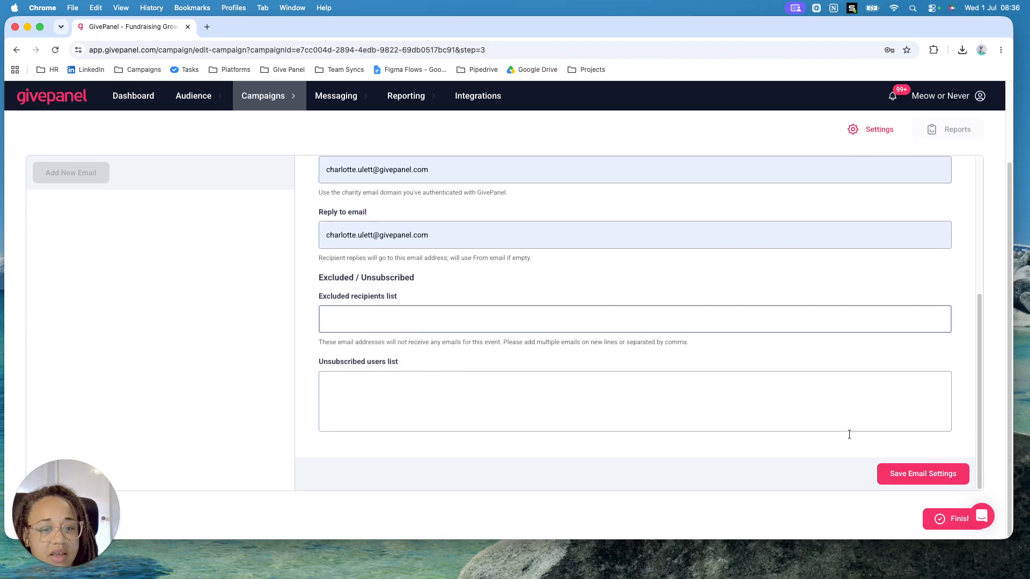
click(921, 473)
scroll(576, 378, up, 5)
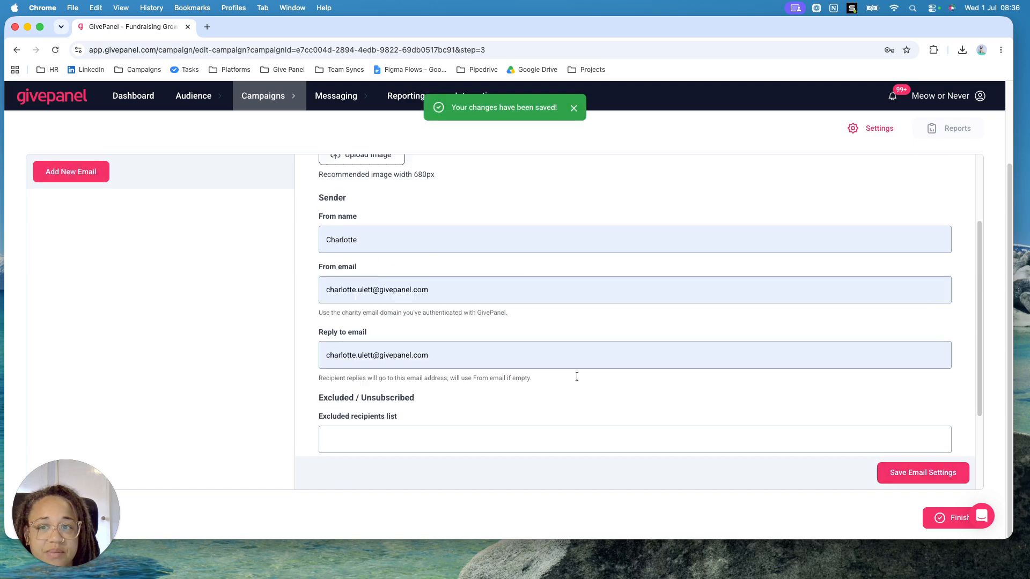
Add a new email to the Email Journey using the Branded Email template
click(78, 172)
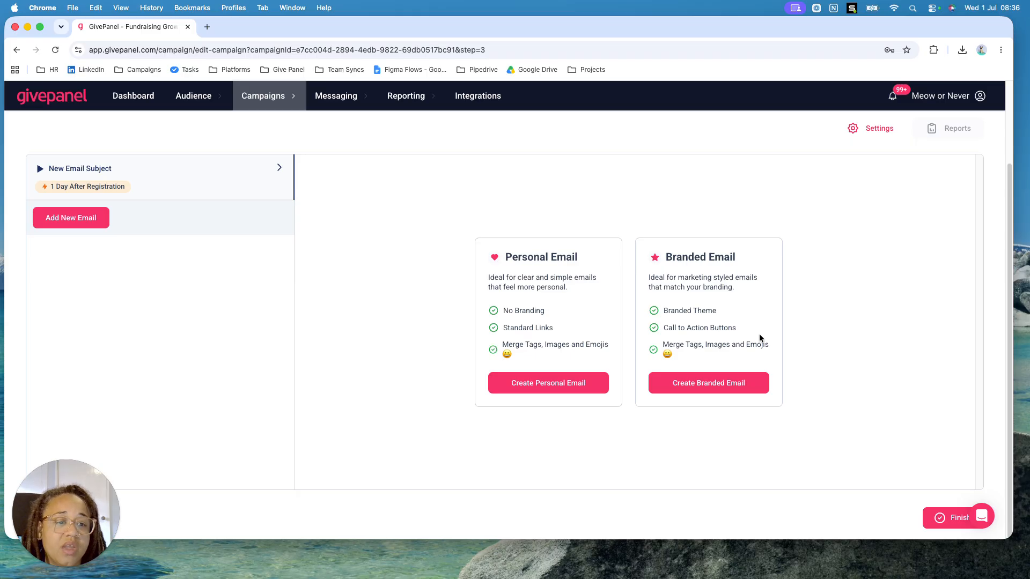
click(728, 391)
scroll(687, 386, down, 1)
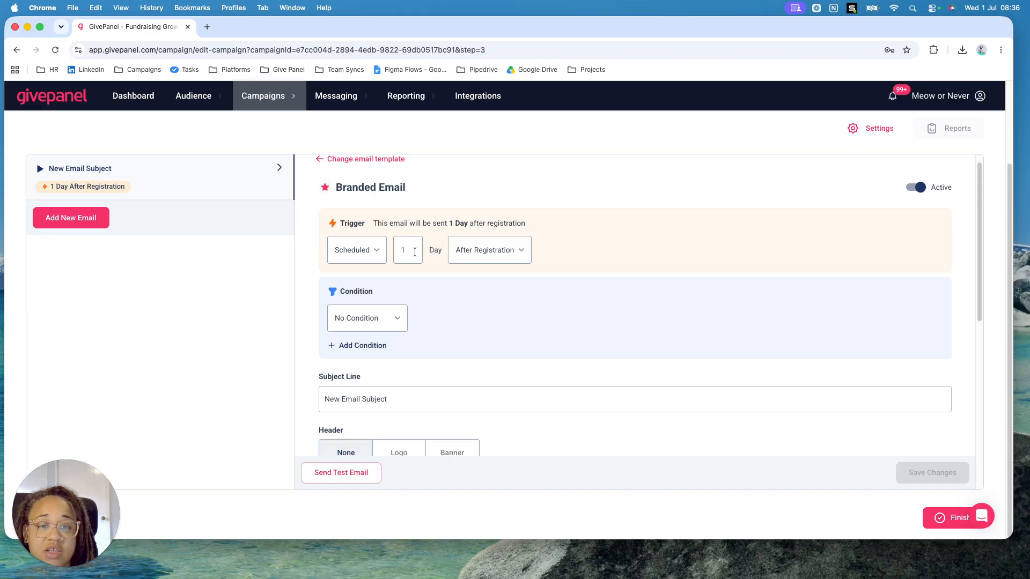
Review the branded email's scheduling options and change its trigger type to Amount Raised
click(507, 253)
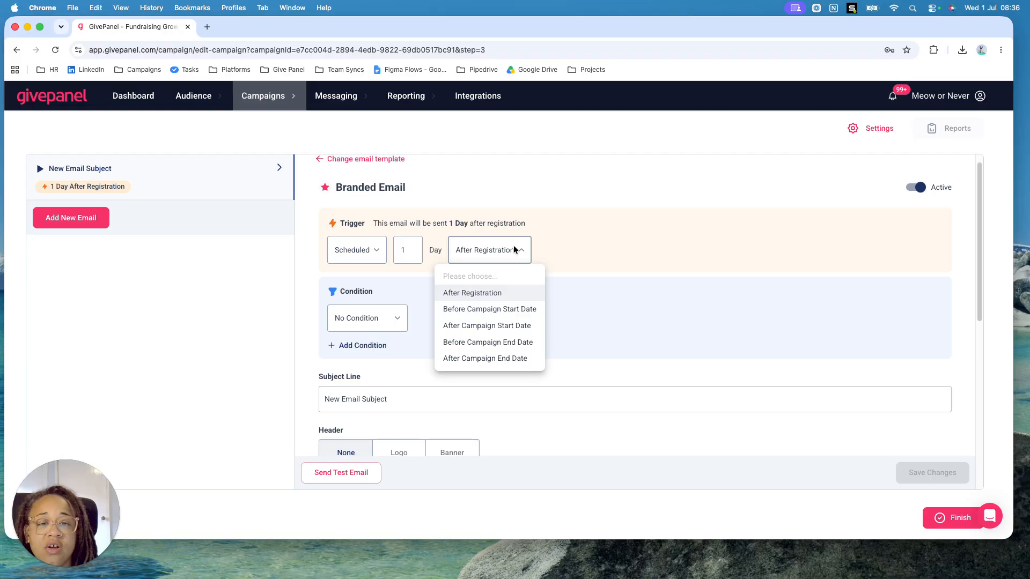
click(514, 251)
click(374, 251)
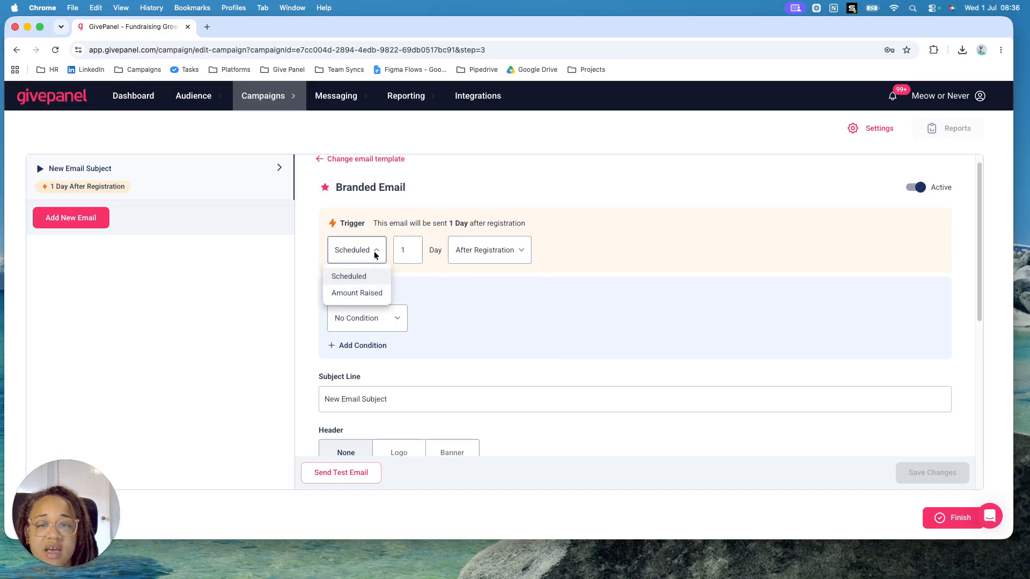
click(365, 298)
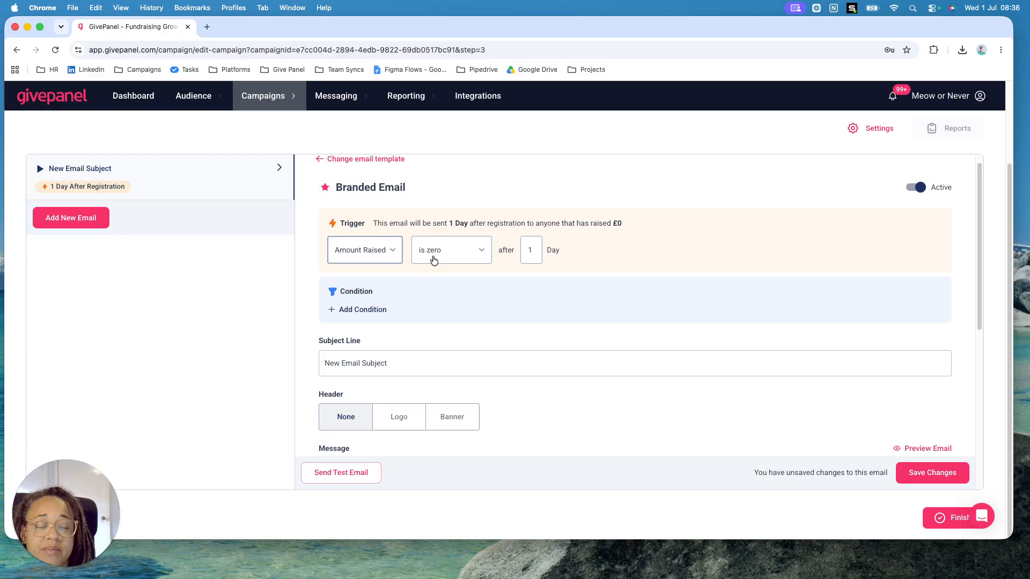
Set the Amount Raised trigger's comparison to "is more than or equal to" and review the trigger summary
click(469, 252)
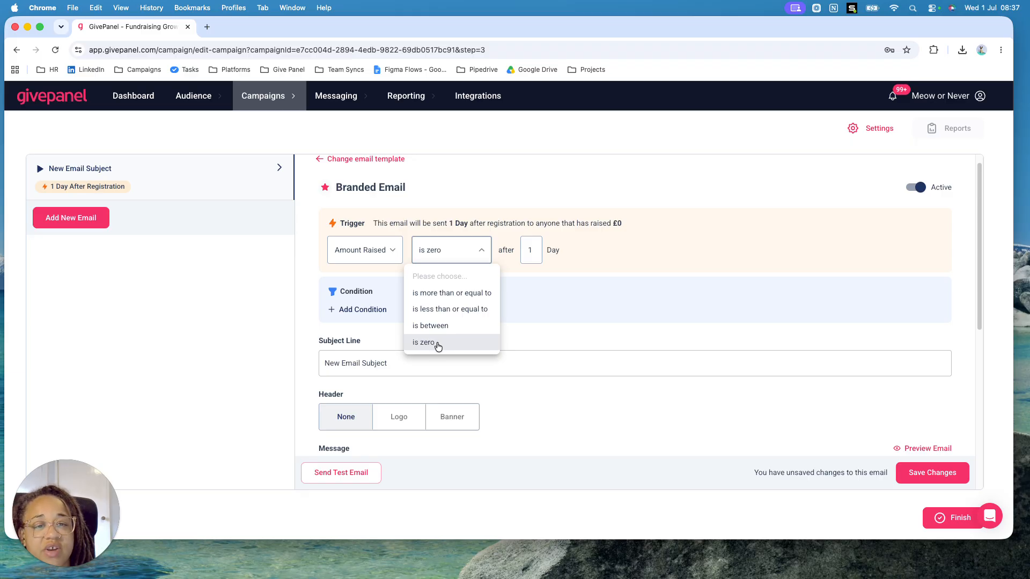
click(437, 325)
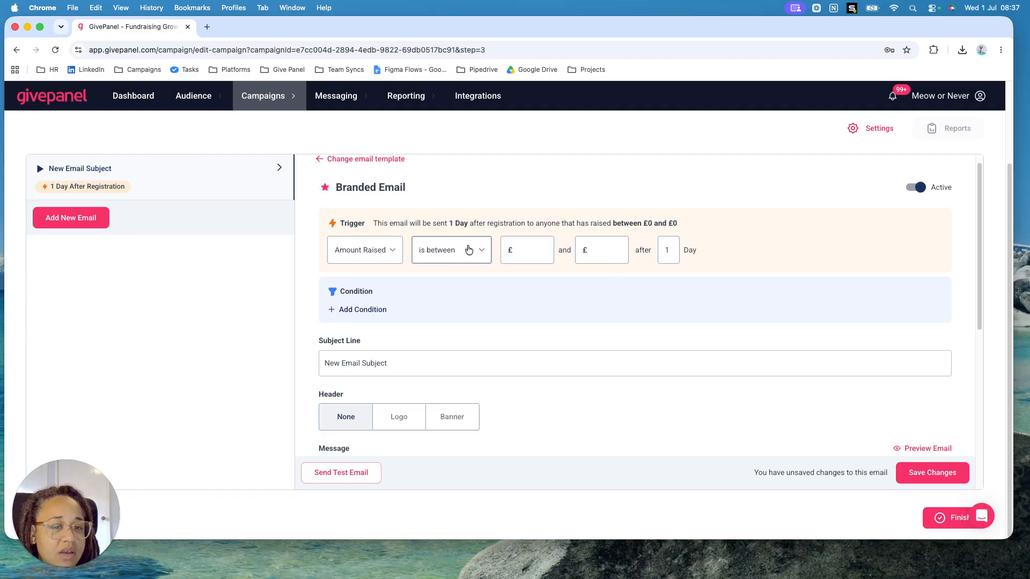
click(445, 252)
click(466, 293)
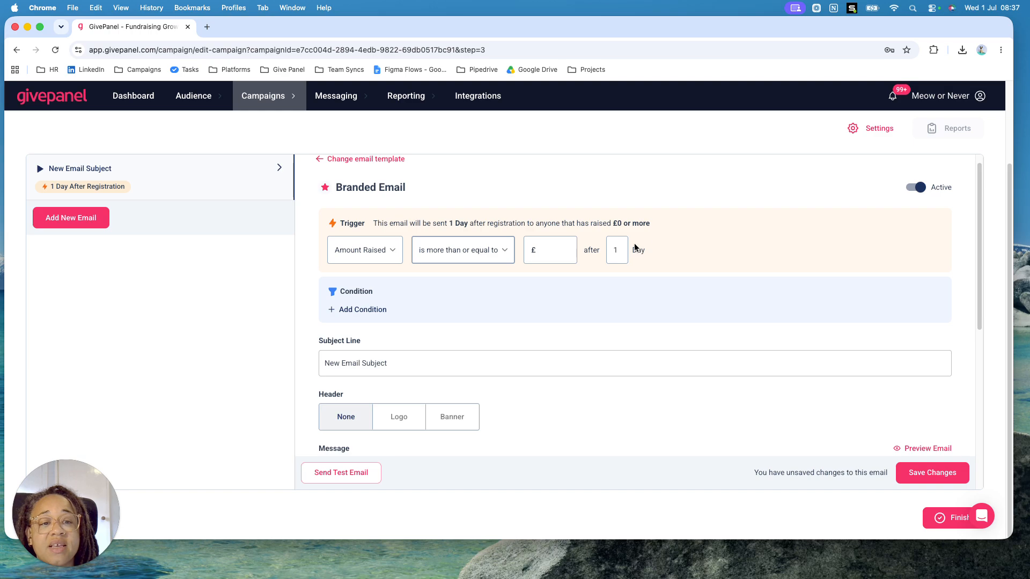
drag(671, 225, 374, 223)
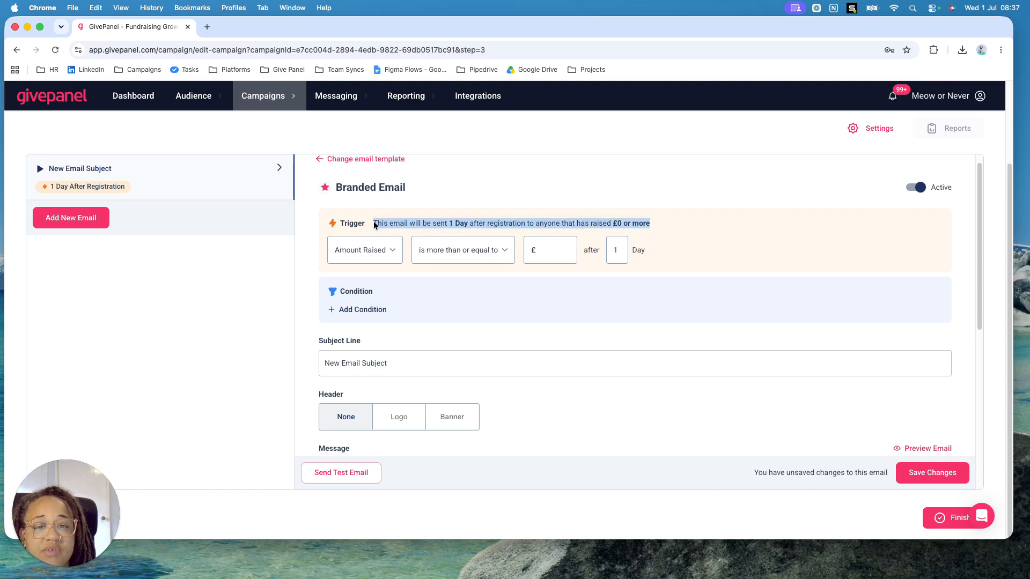
click(691, 233)
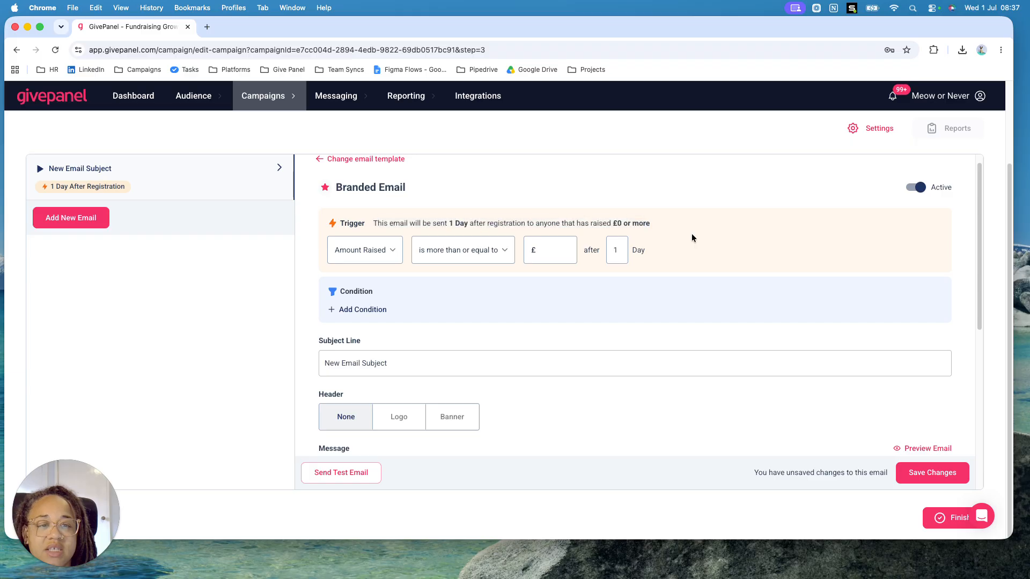
Add a condition to the branded email requiring that JustGiving Claim Status is NOT Claimed
click(350, 315)
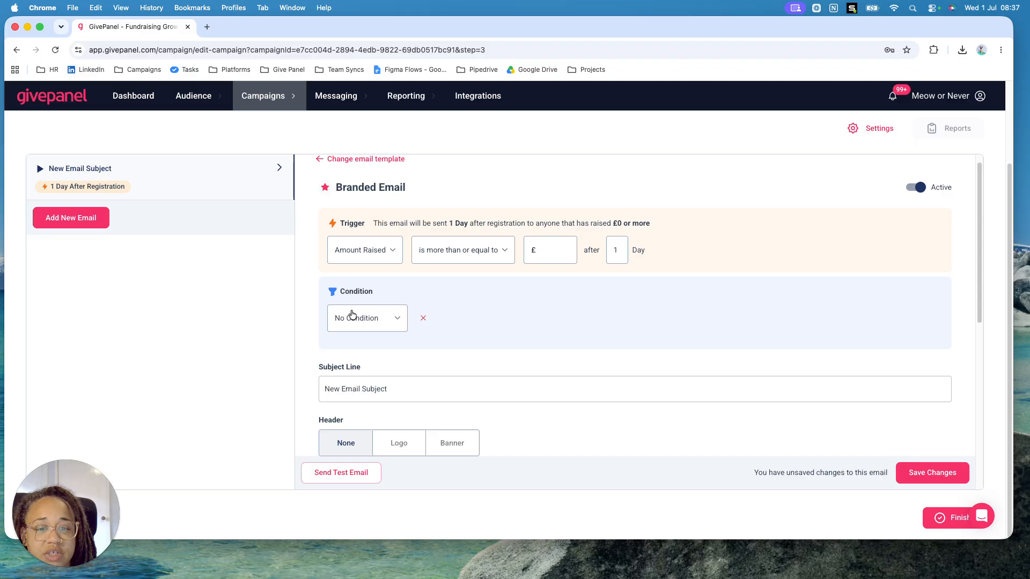
click(369, 318)
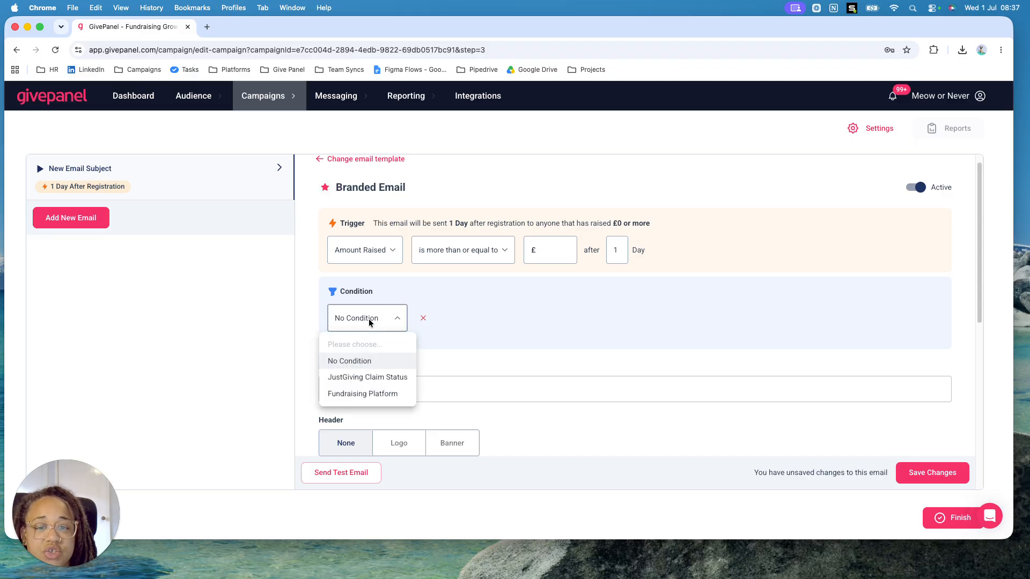
click(377, 378)
click(504, 334)
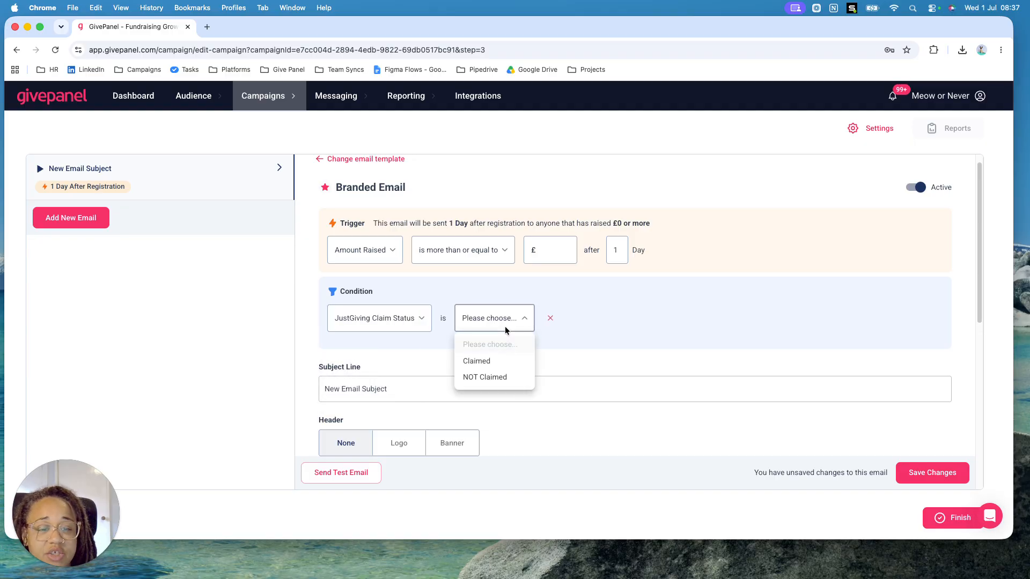
click(494, 377)
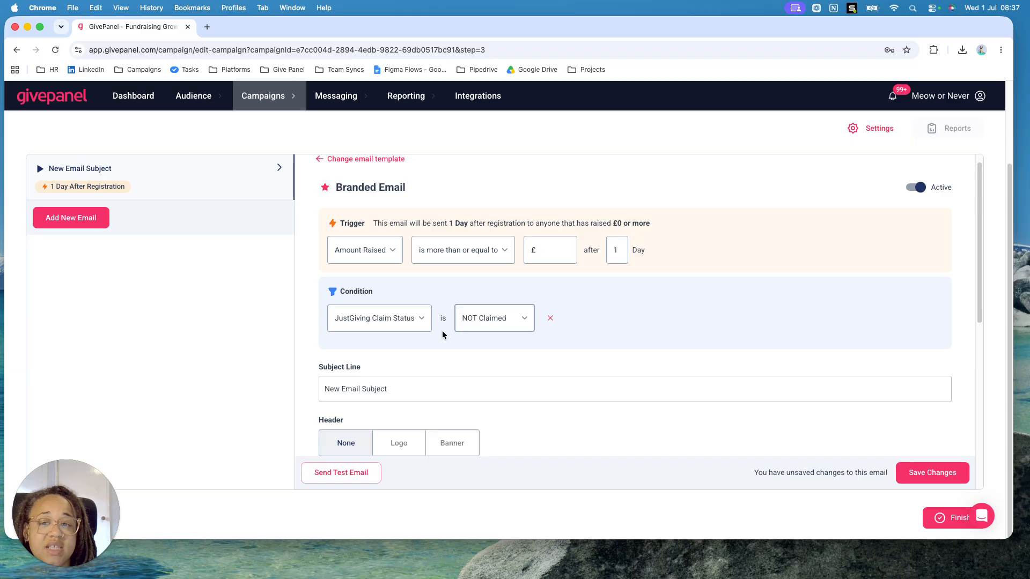
Try the Fundraising Platform condition, view its platform choices, and reset the condition to No Condition
click(398, 324)
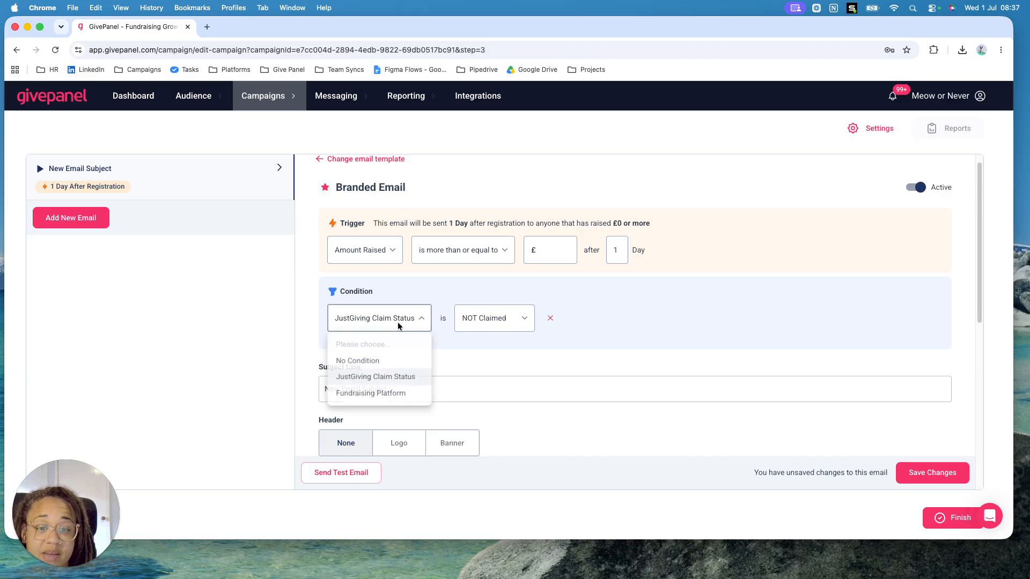
click(391, 395)
click(531, 328)
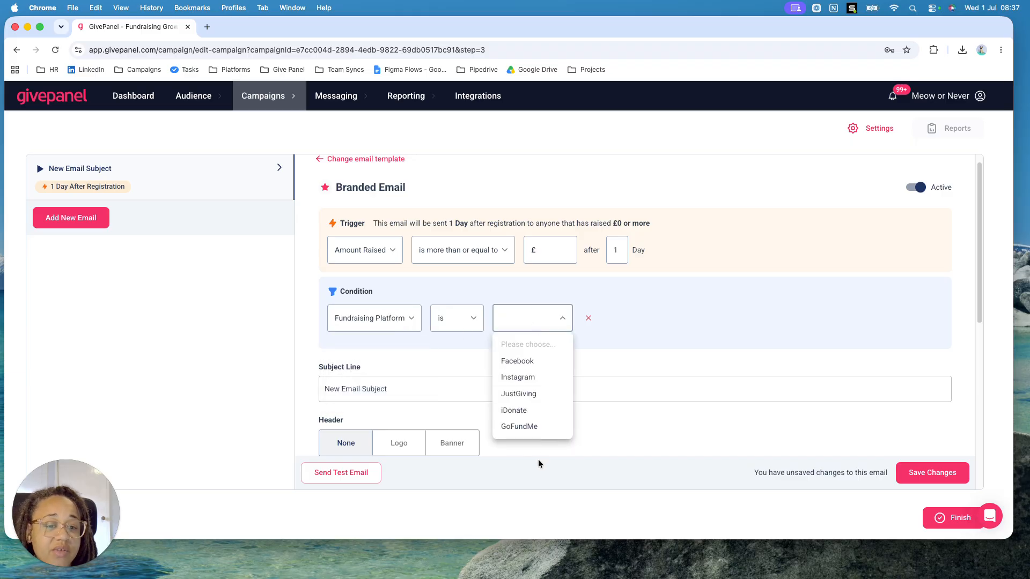
click(641, 342)
click(391, 318)
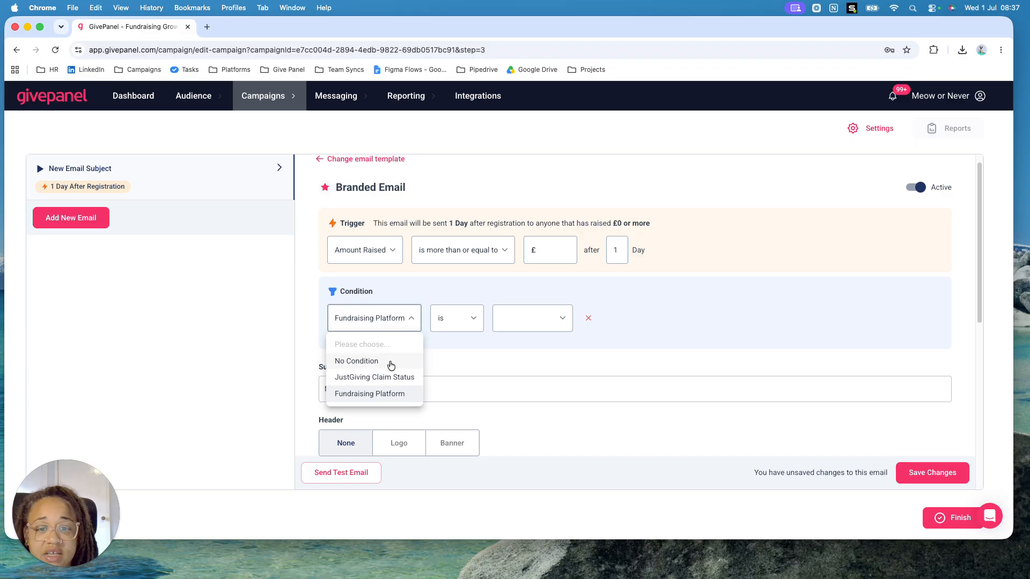
click(391, 362)
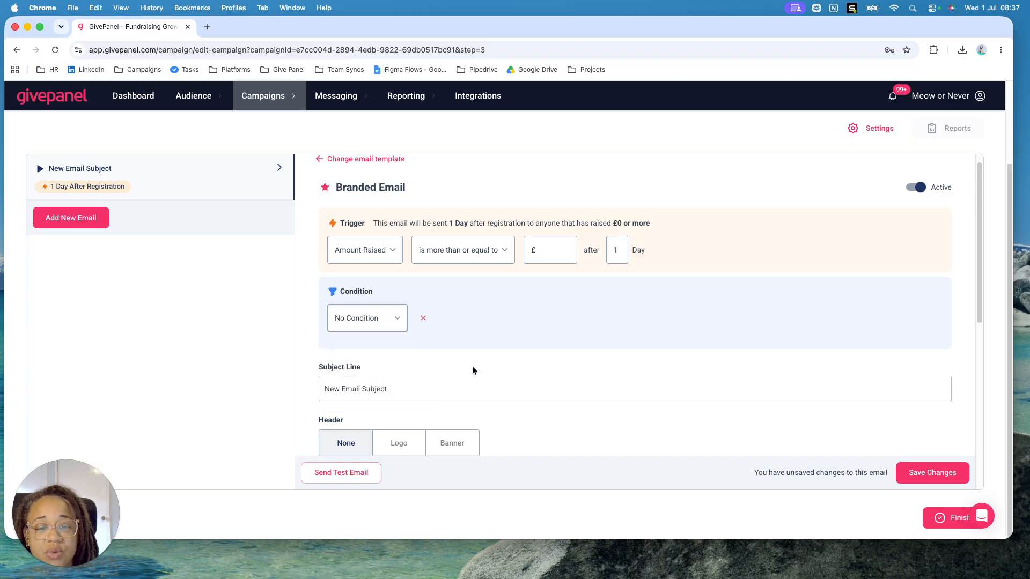
Review the email's subject line and the merge tags available for its message
scroll(476, 366, down, 4)
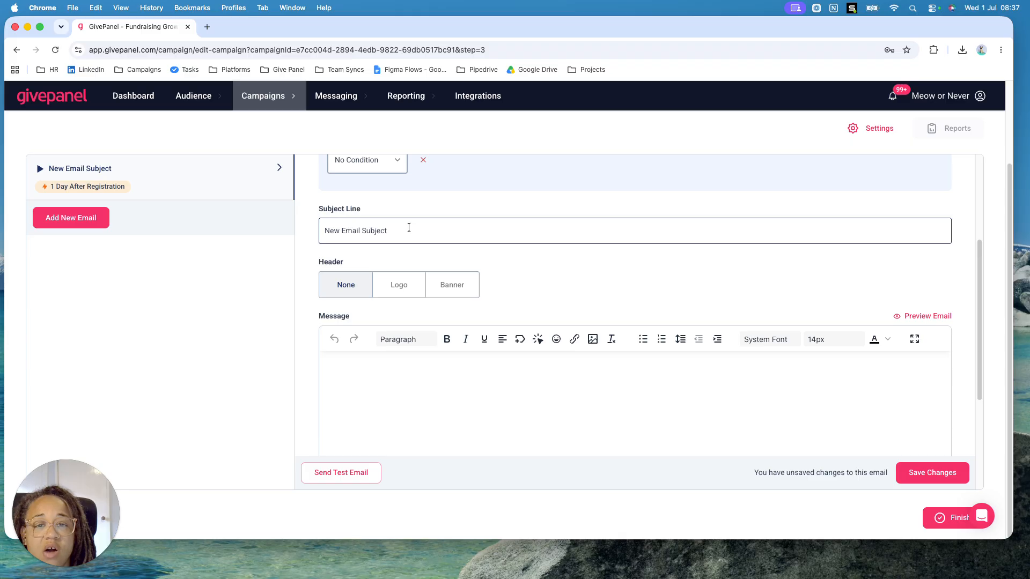
triple_click(409, 227)
click(410, 374)
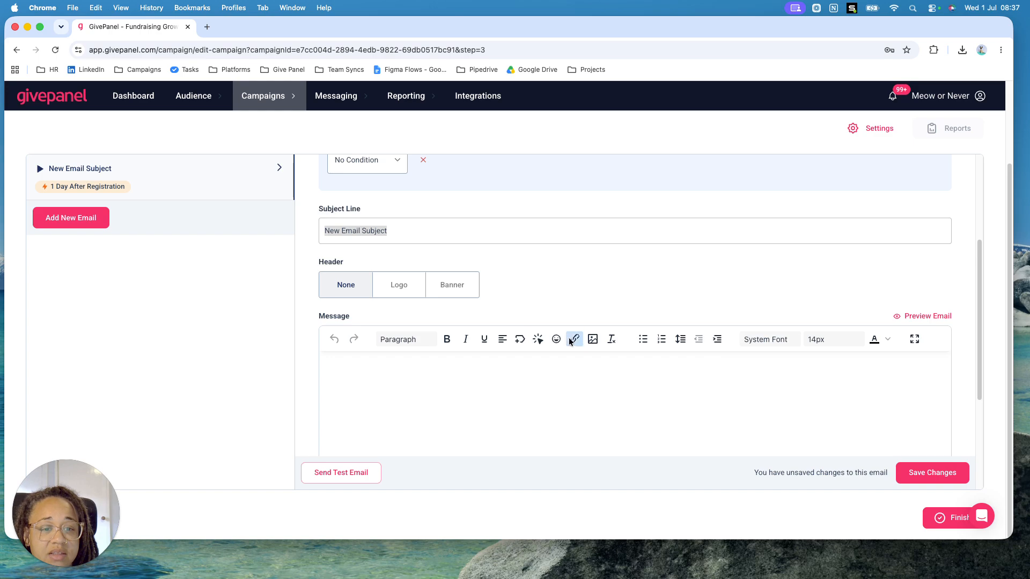
click(517, 345)
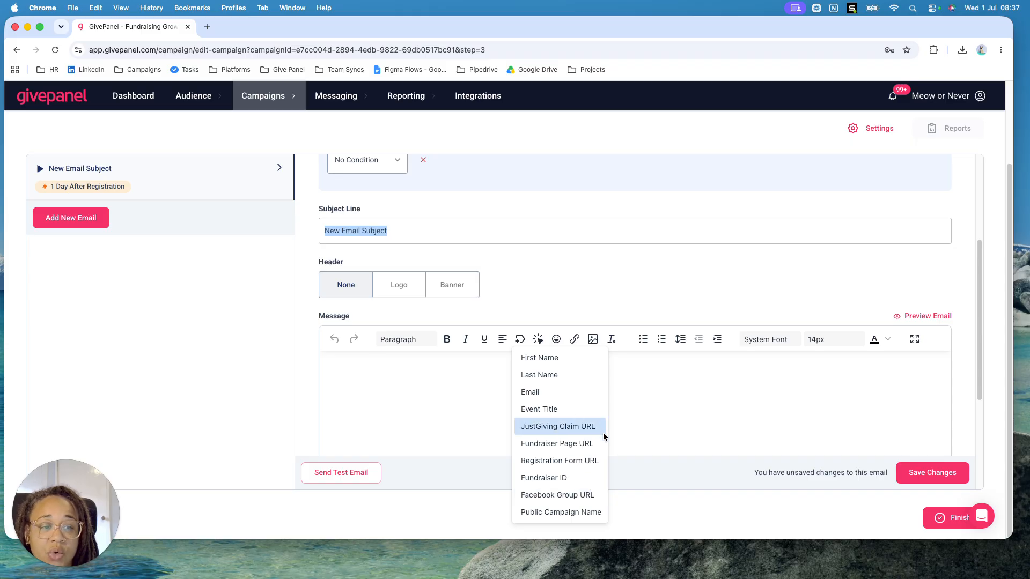
click(690, 429)
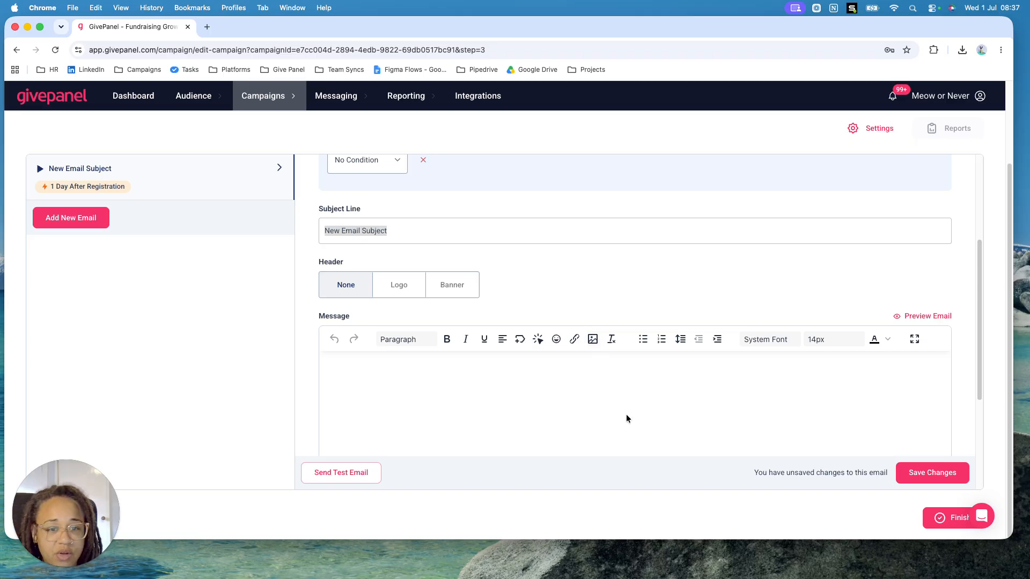
Compare the Logo and Banner header options, set the email's header to Logo, and try to save the changes
click(406, 292)
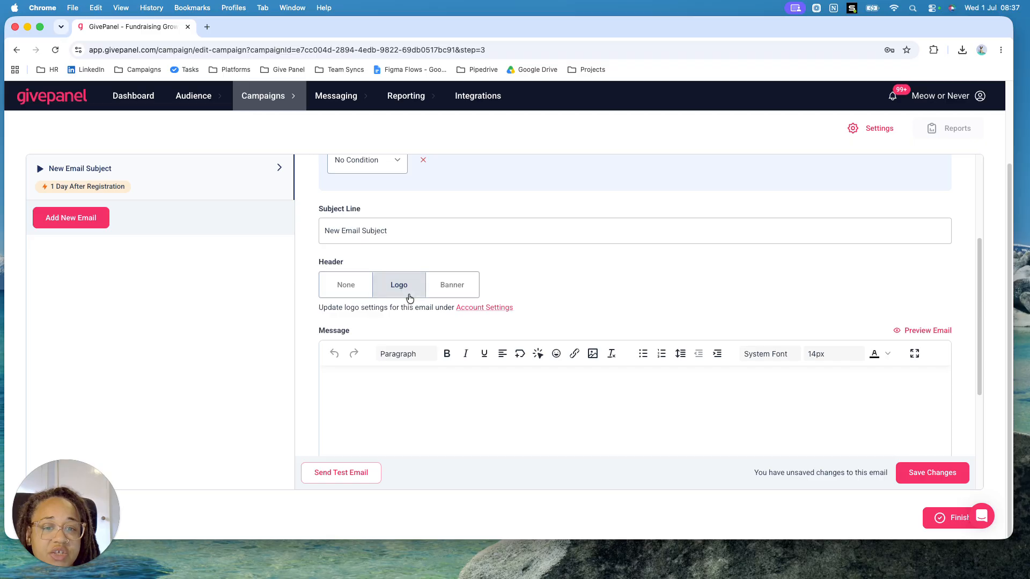
click(465, 287)
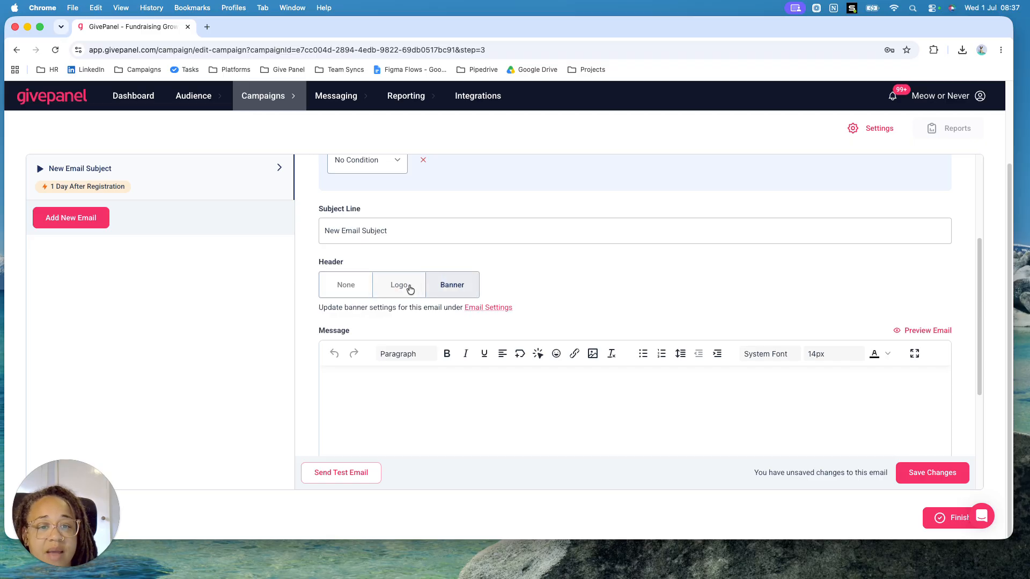
click(408, 288)
click(448, 290)
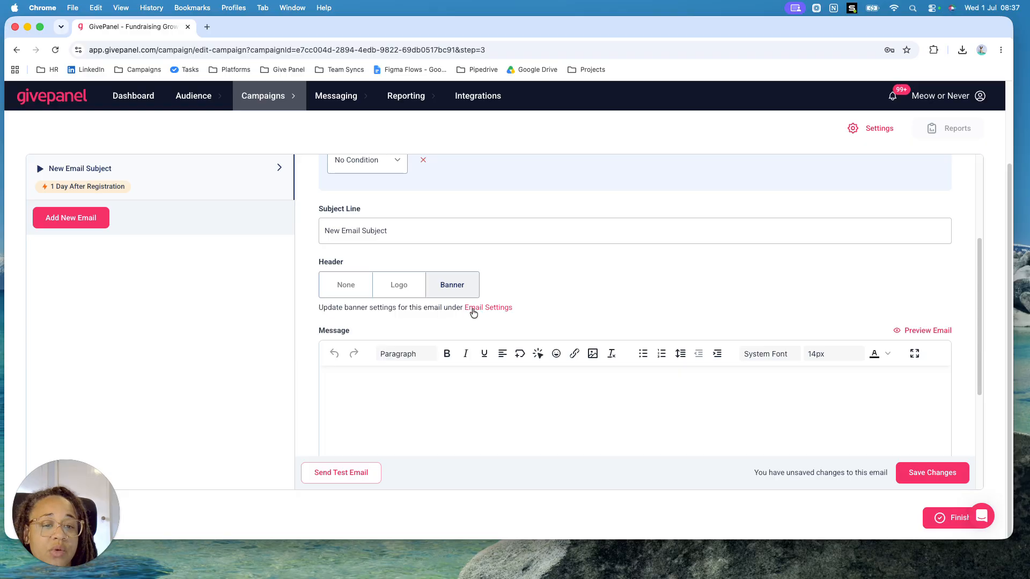
click(407, 294)
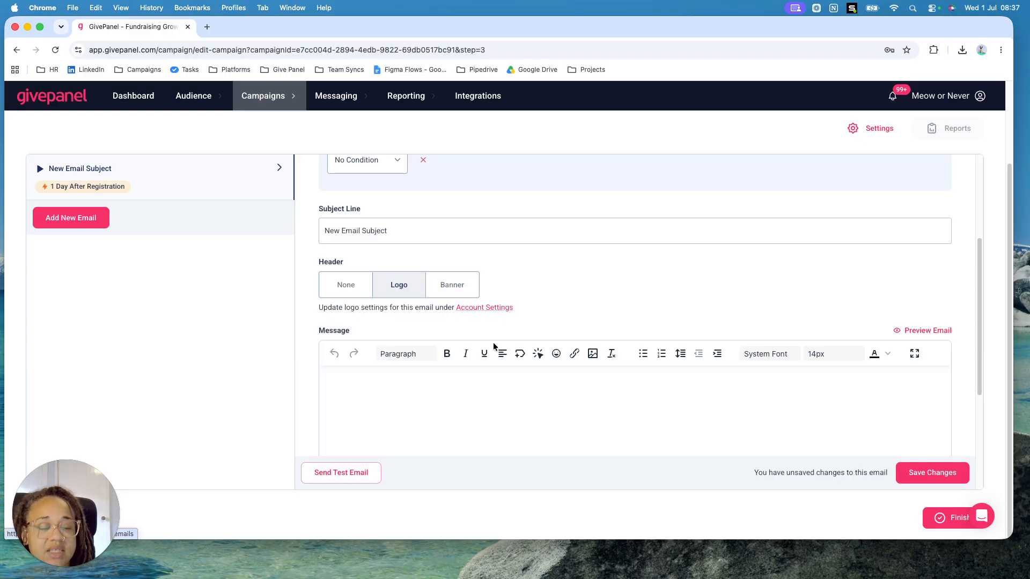
scroll(491, 395, down, 5)
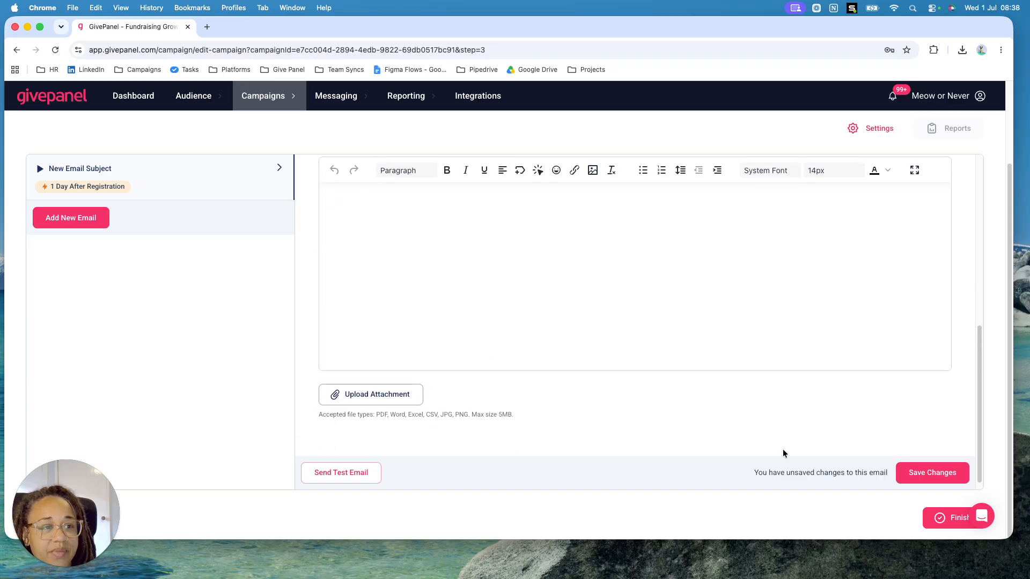
click(921, 474)
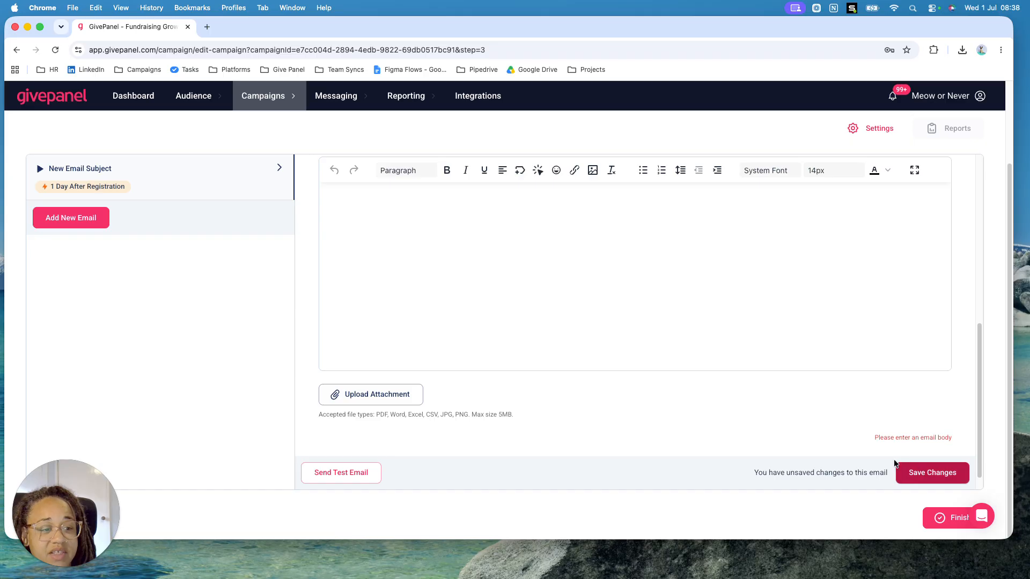
Enter "test...." as the branded email's message body
scroll(562, 367, up, 10)
scroll(537, 436, down, 3)
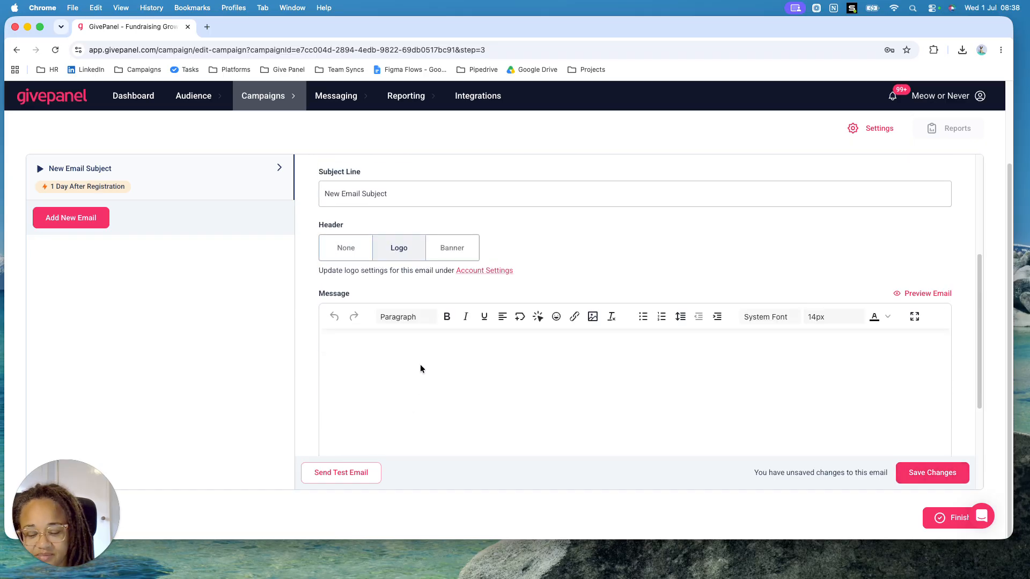
text(text)
key(BackSpace)
key(BackSpace)
text(s)
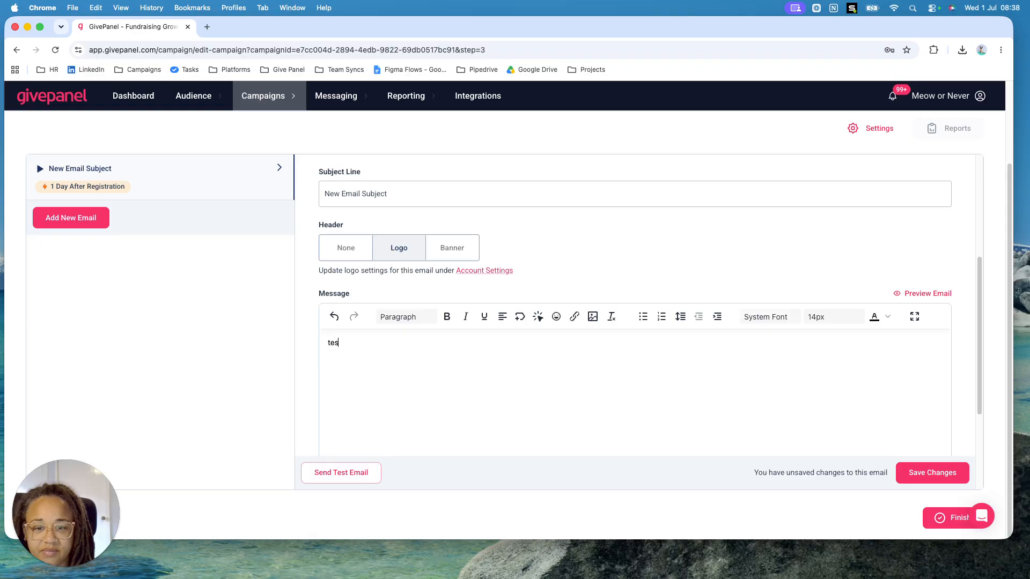
text(t....)
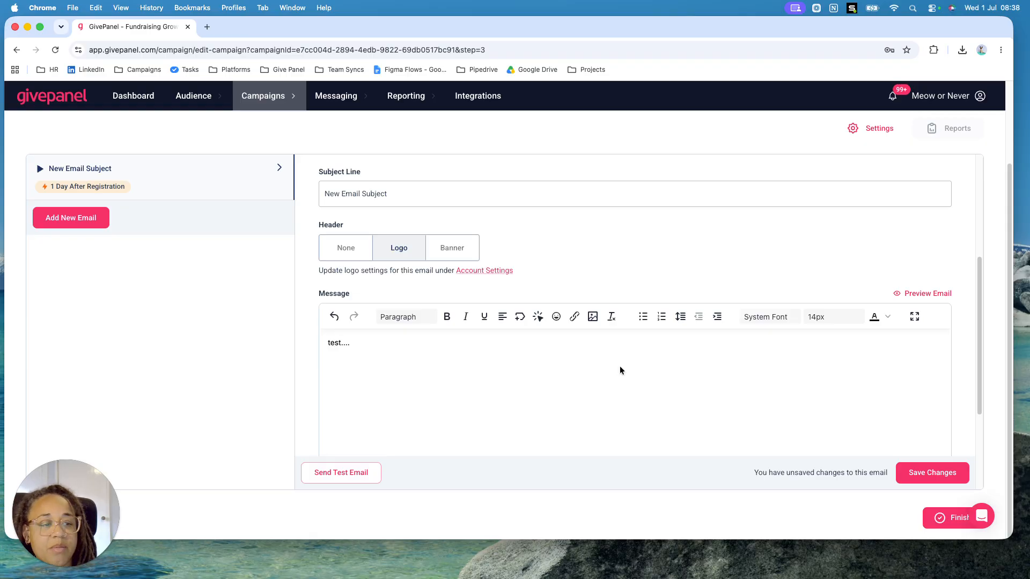
Switch the branded email's trigger to Scheduled, 1 Day After Registration, and save the email's changes
scroll(619, 366, down, 3)
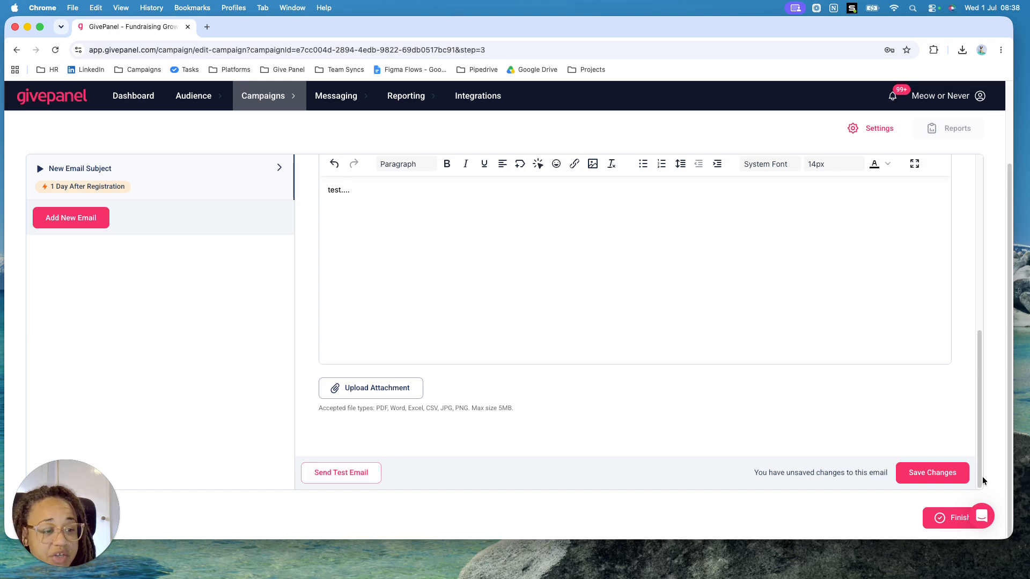
click(931, 479)
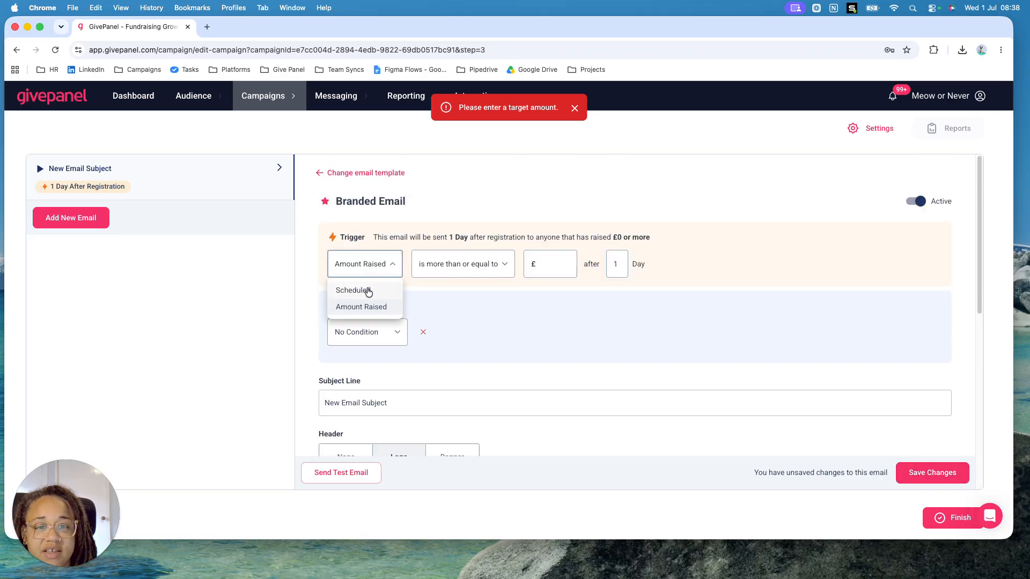
click(367, 291)
click(494, 268)
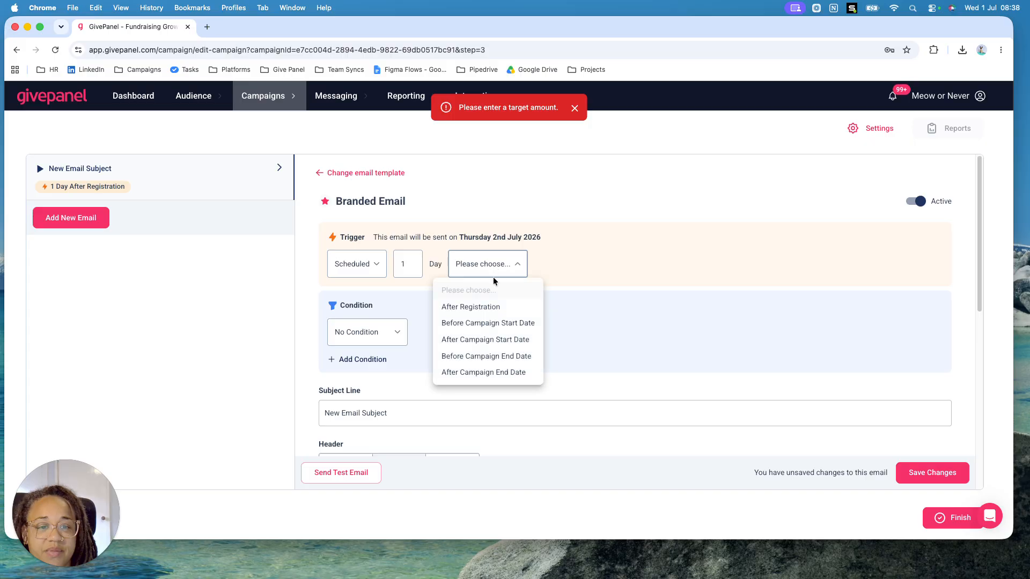
click(492, 303)
scroll(660, 411, down, 8)
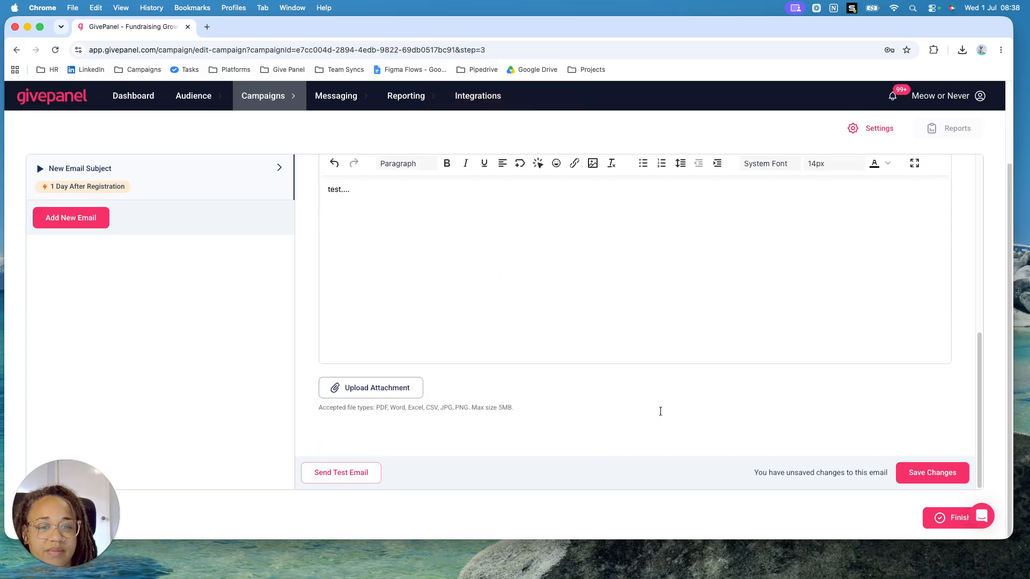
click(938, 474)
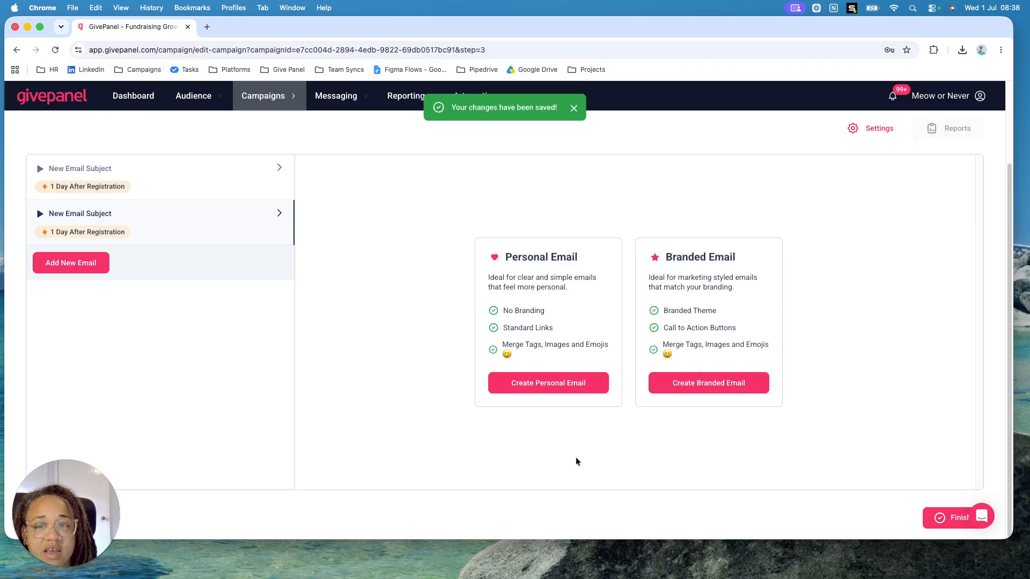
Finish the campaign setup and open the live registration form of "Walk 100km in september" to review its fields
click(936, 519)
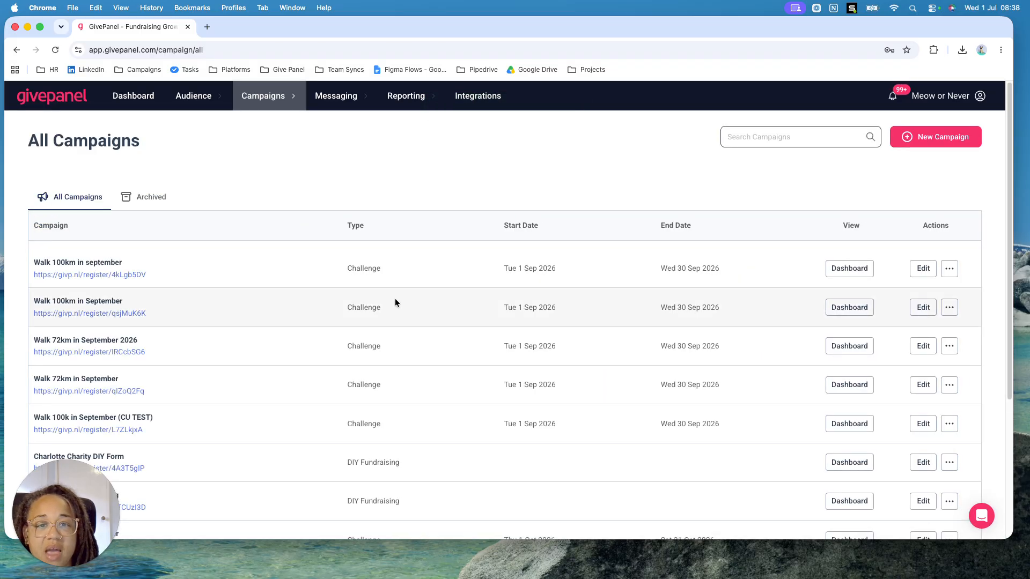
click(111, 275)
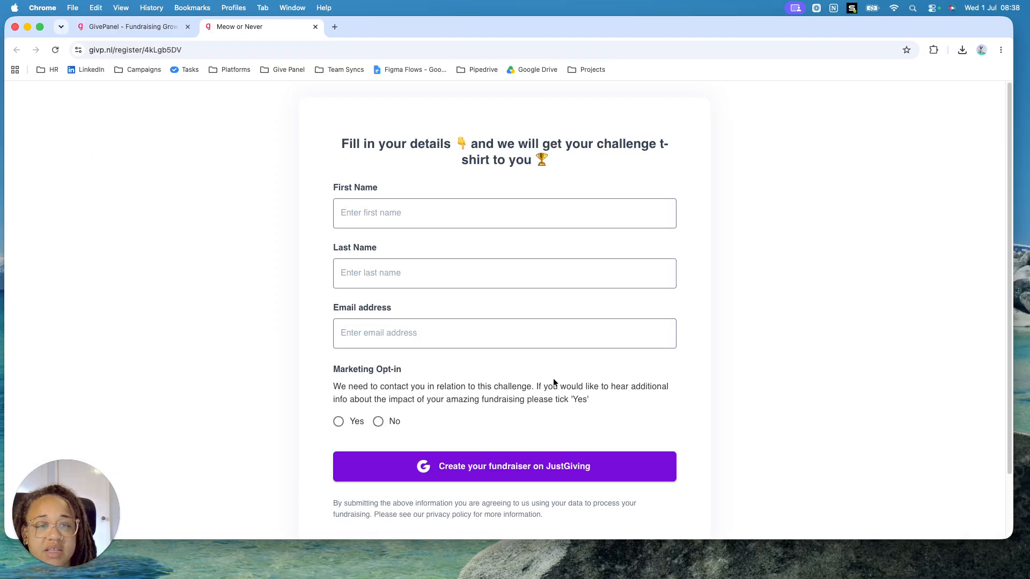
scroll(553, 379, down, 3)
scroll(553, 379, up, 3)
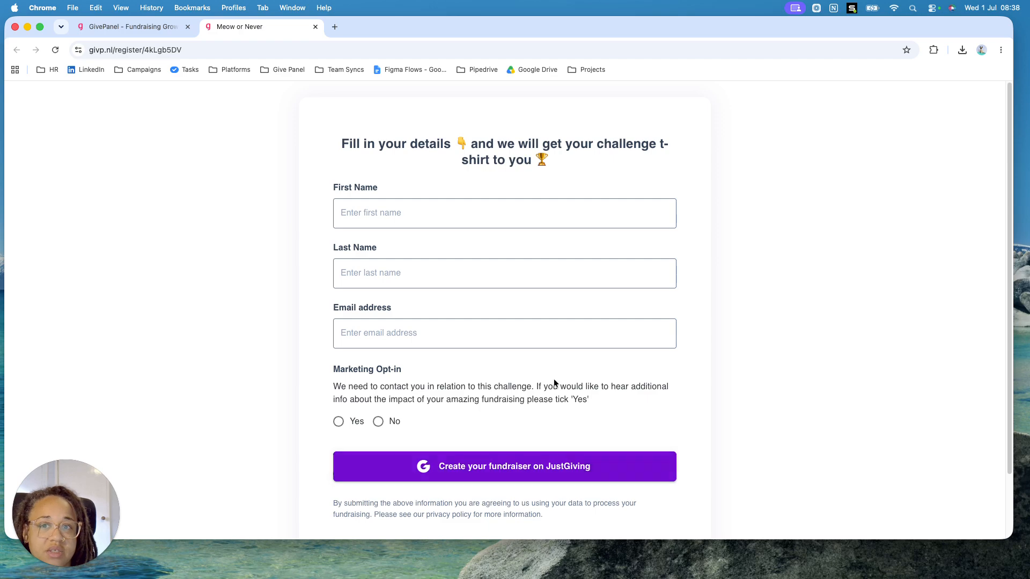